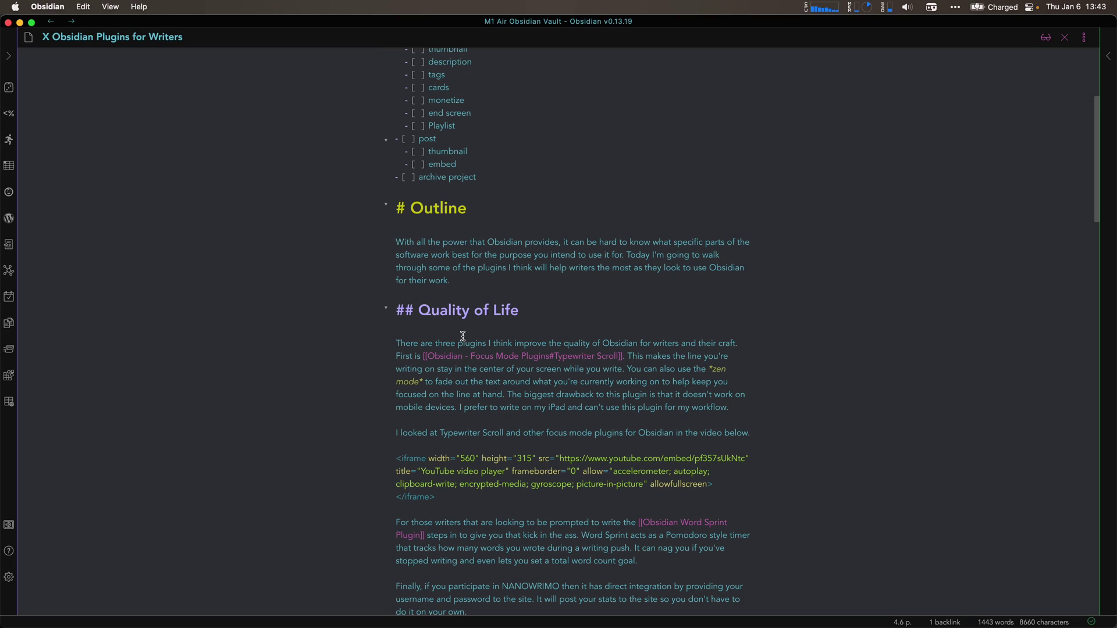
Turn on Typewriter Scroll's Zen mode from the command palette.
key(super+p)
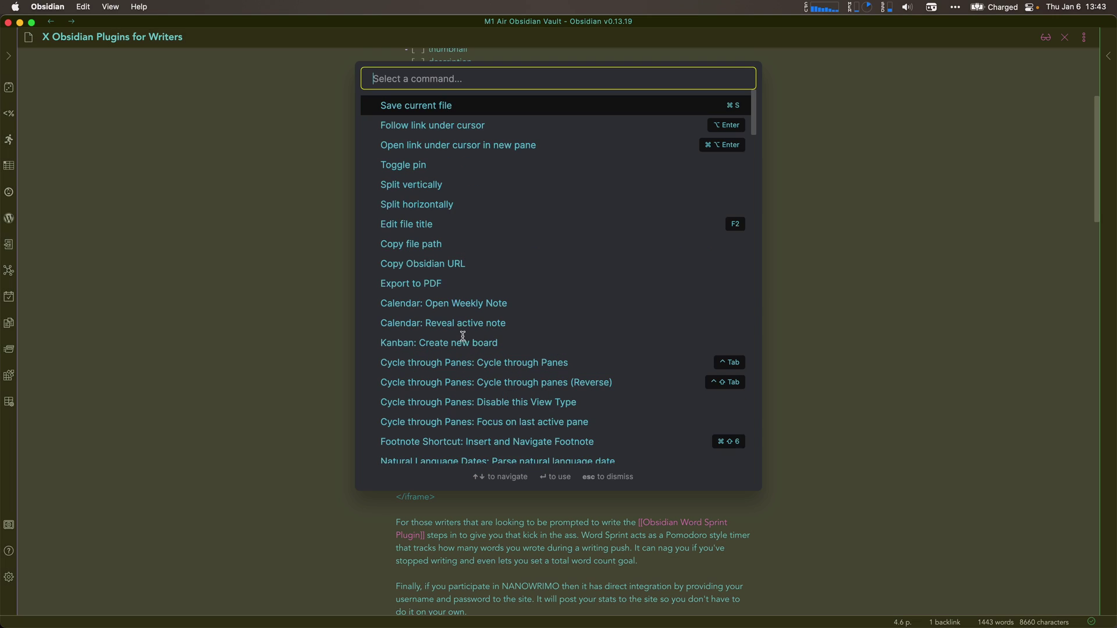
text(type)
key(Down)
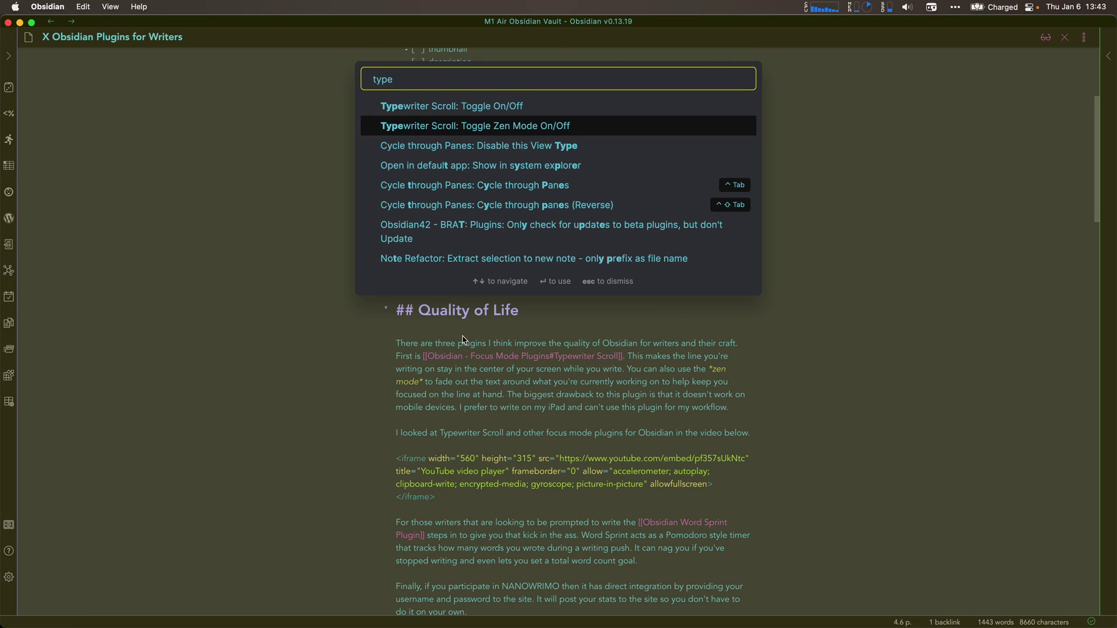
key(Return)
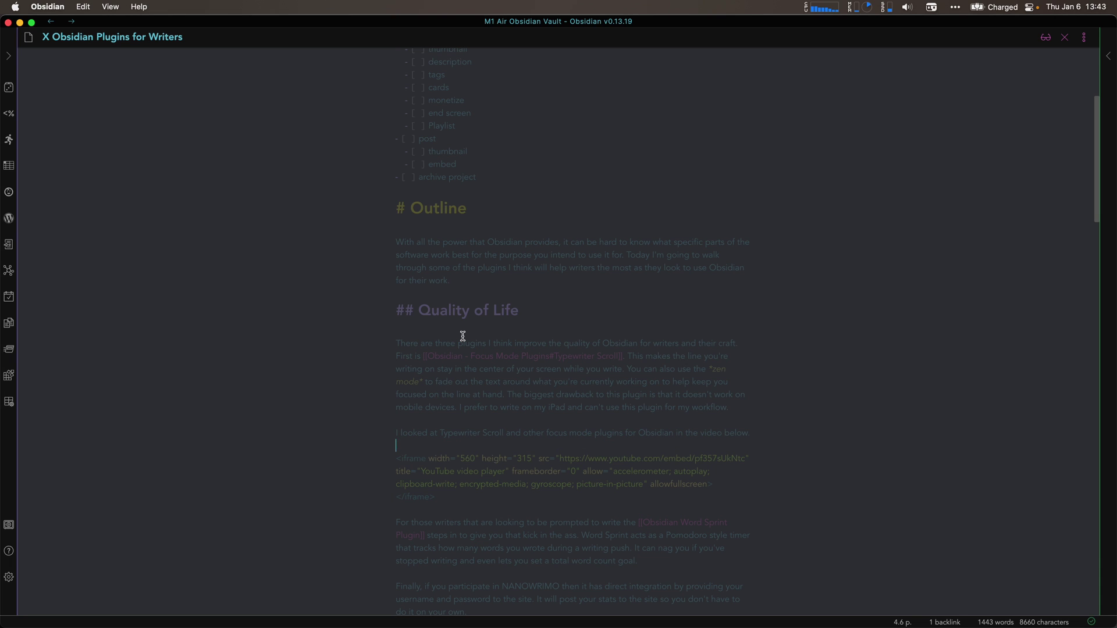
Toggle Typewriter Scroll on and step down through the Word Sprint and NANOWRIMO paragraphs.
key(super+p)
text(type)
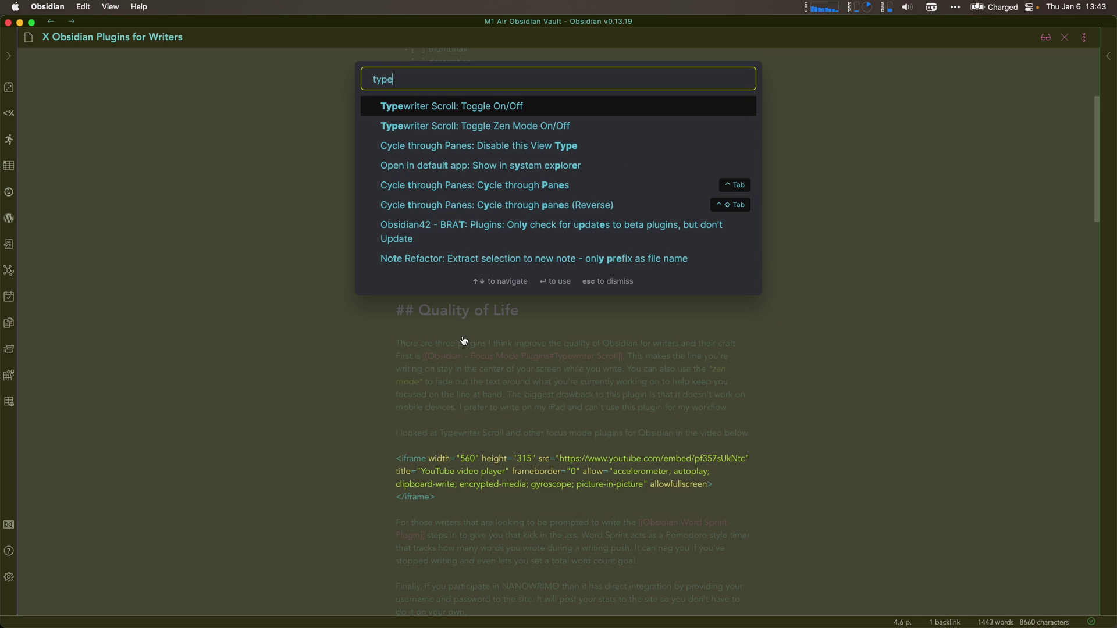
key(Return)
key(Down)
key(Down)
key(Down)
key(Down)
key(Down)
key(Down)
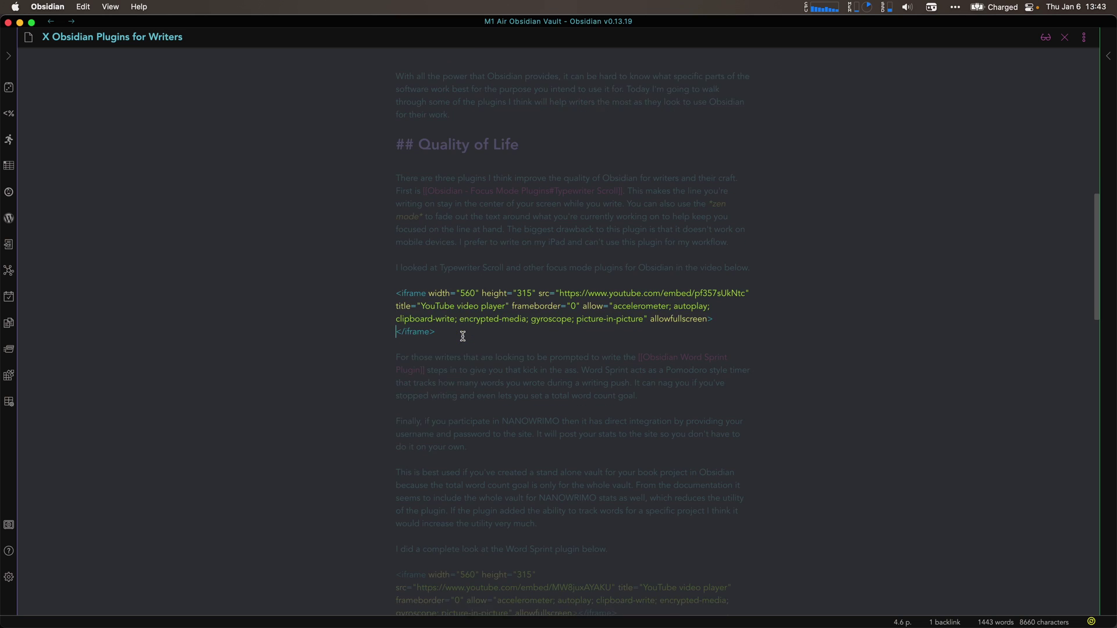
key(Down)
key(Down)
key(Down)
key(Down)
key(Down)
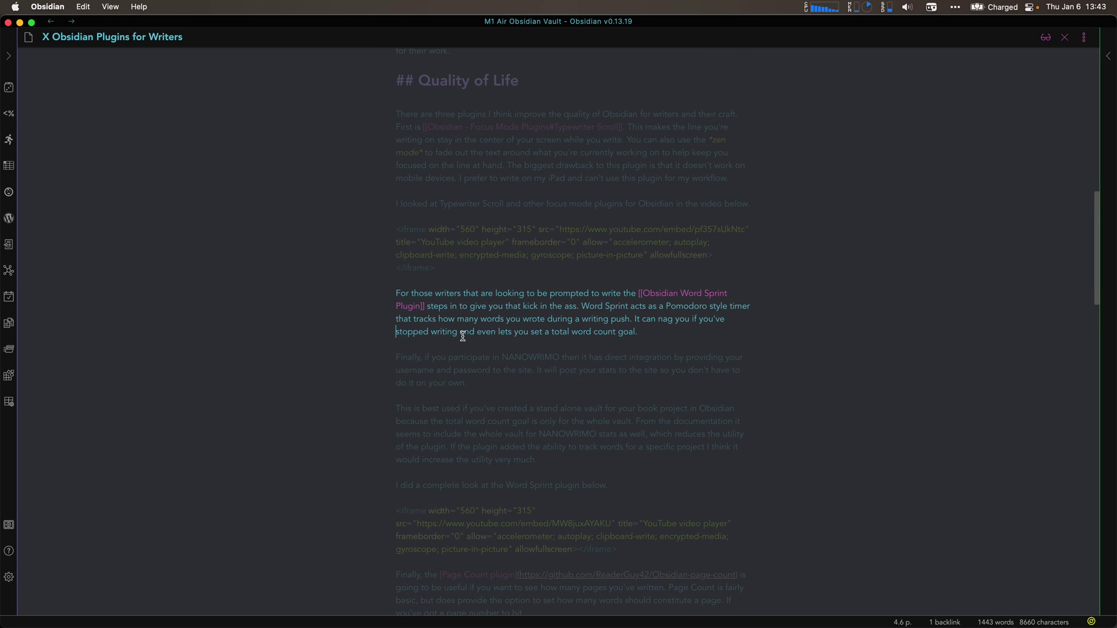
key(Down)
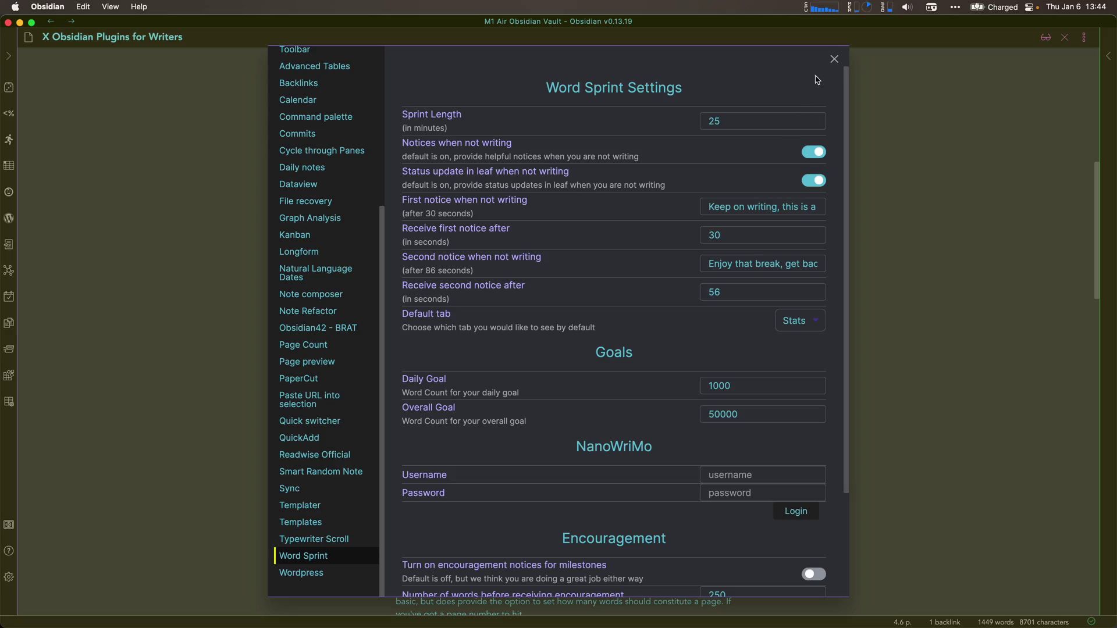
Review the Word Sprint settings: 25-minute sprint length, notice messages and 30-second delay.
click(721, 120)
drag(721, 120, 709, 118)
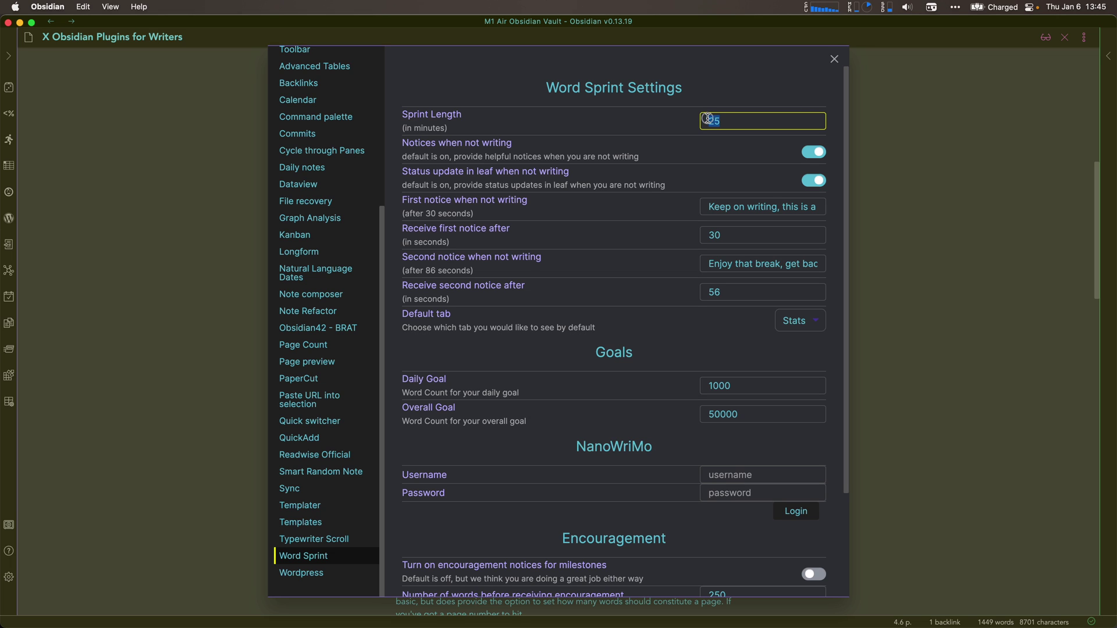
click(721, 208)
click(722, 235)
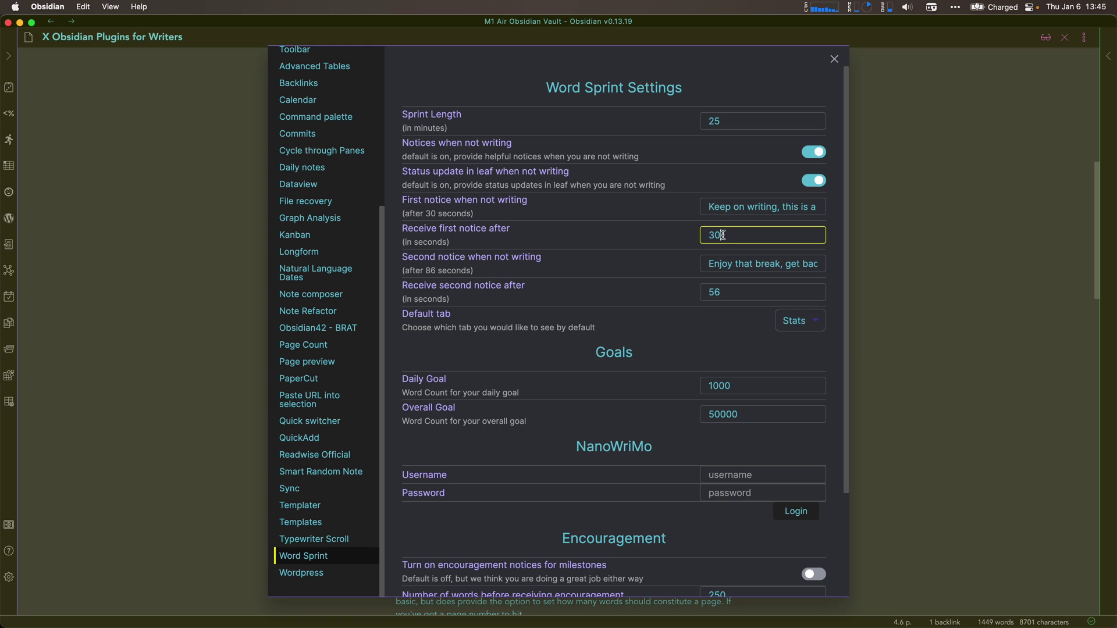
click(727, 265)
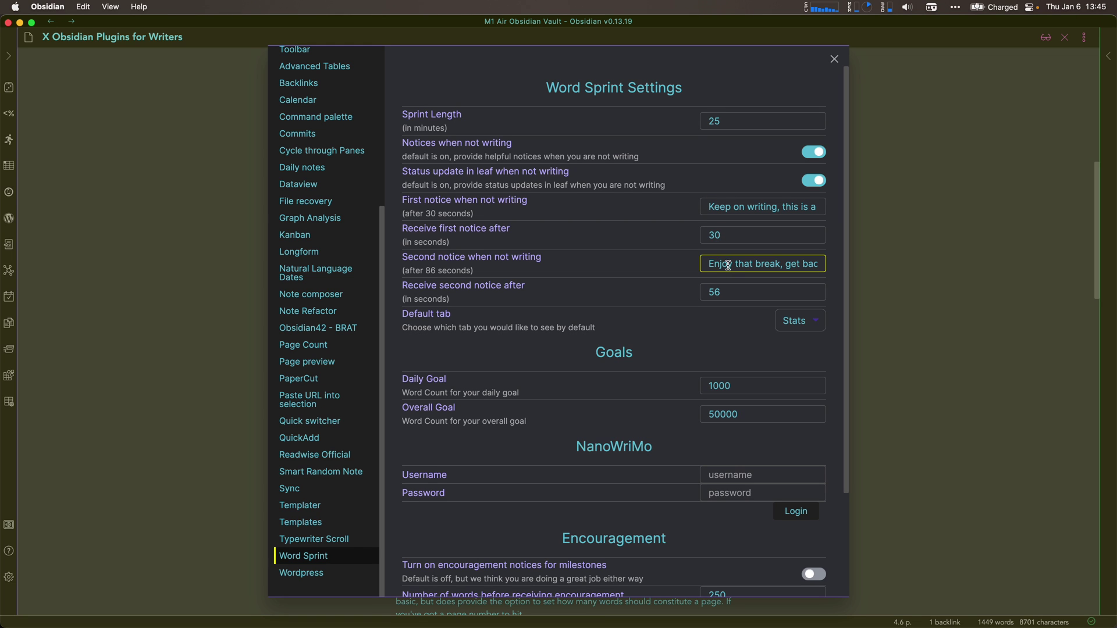
click(835, 60)
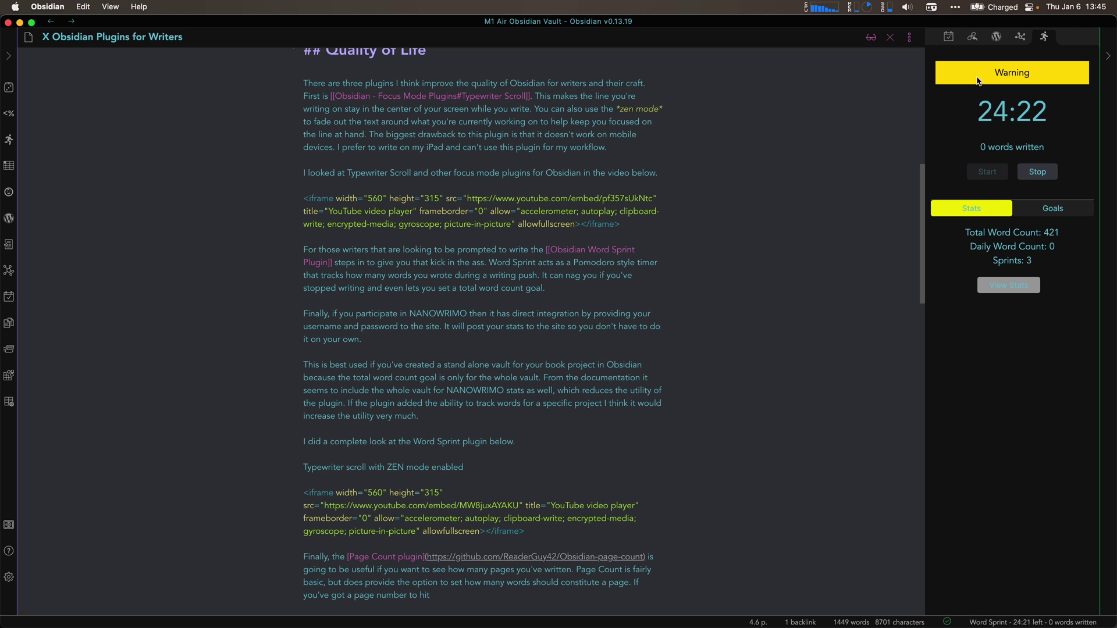
Below the first embedded video, write 'Now I'm writing so it will stop bugging me'.
click(631, 233)
key(Return)
key(Return)
text(N)
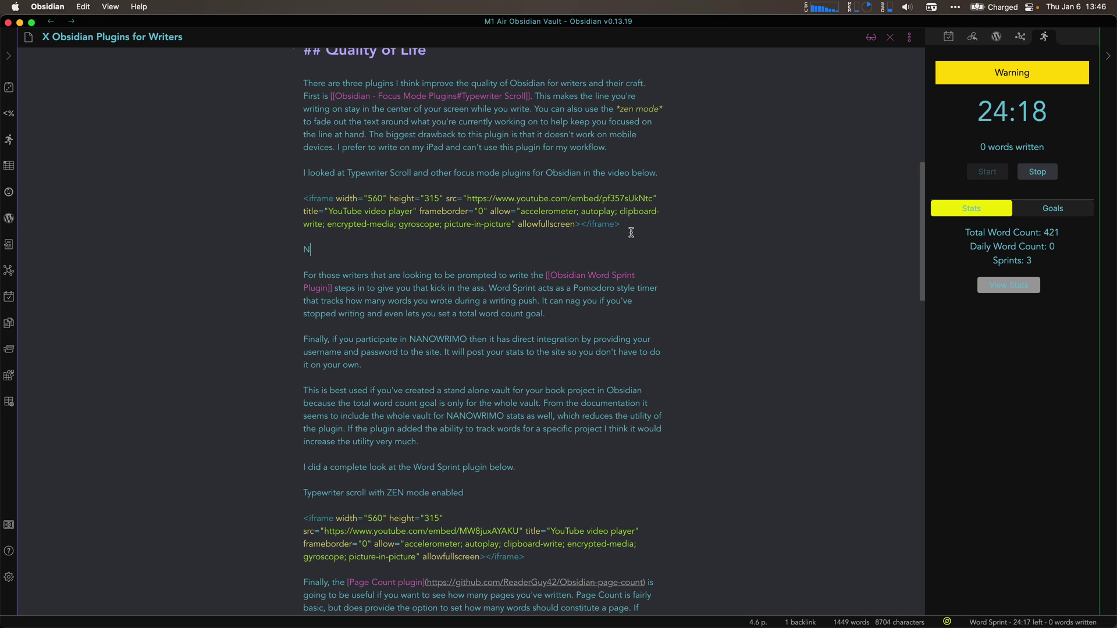
text(ow I'm writing so it will stop bugging me)
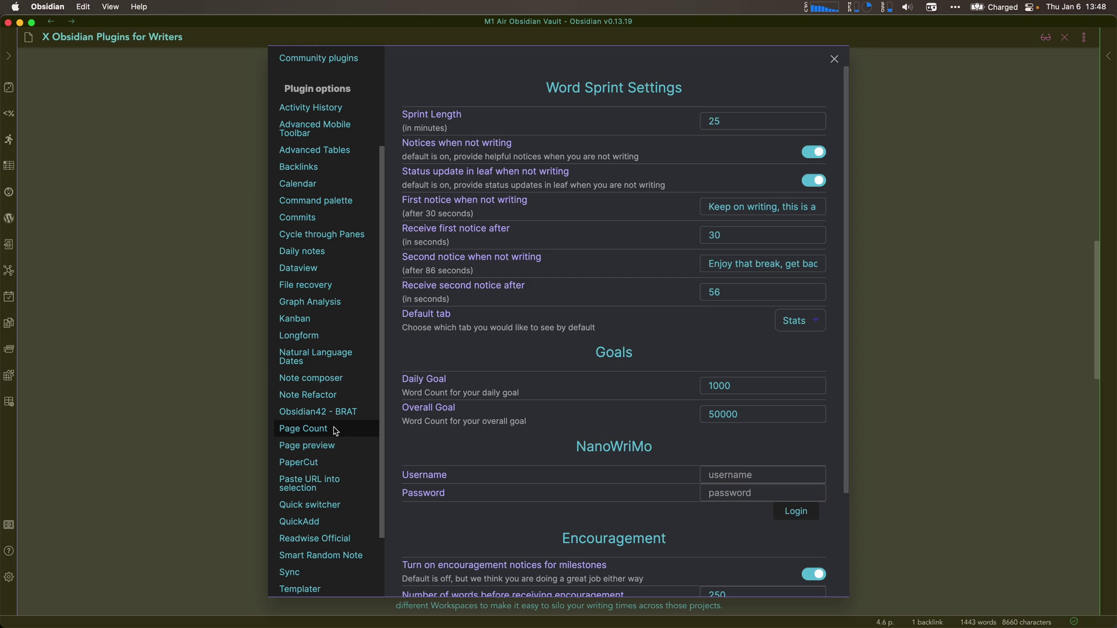
Check the Page Count plugin's 300 words-per-page value and close Settings.
click(317, 428)
drag(743, 83, 703, 84)
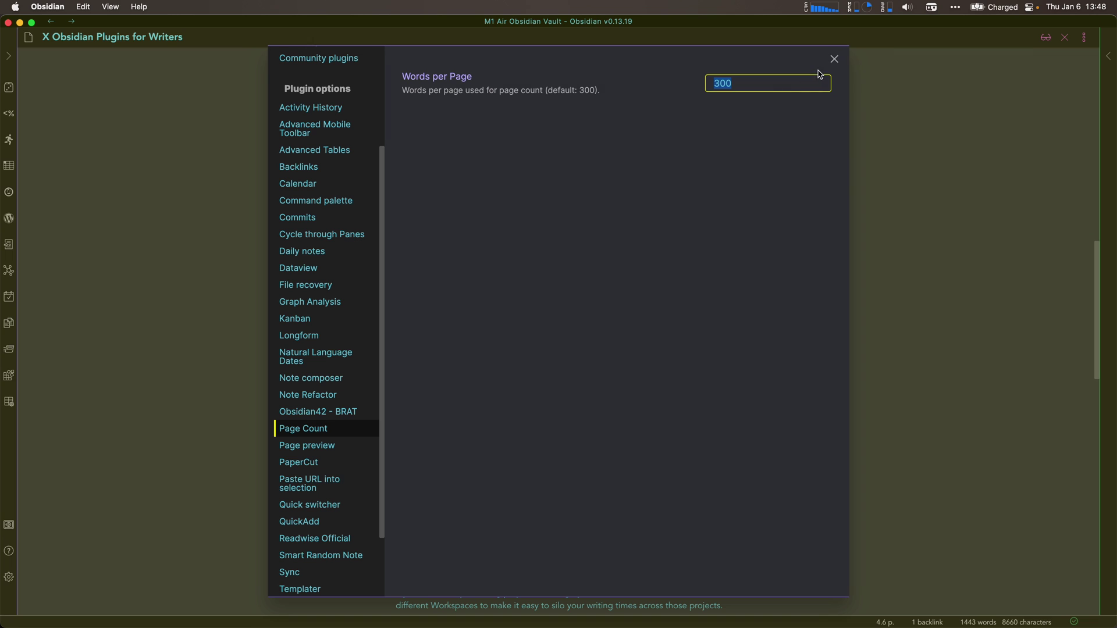
click(835, 59)
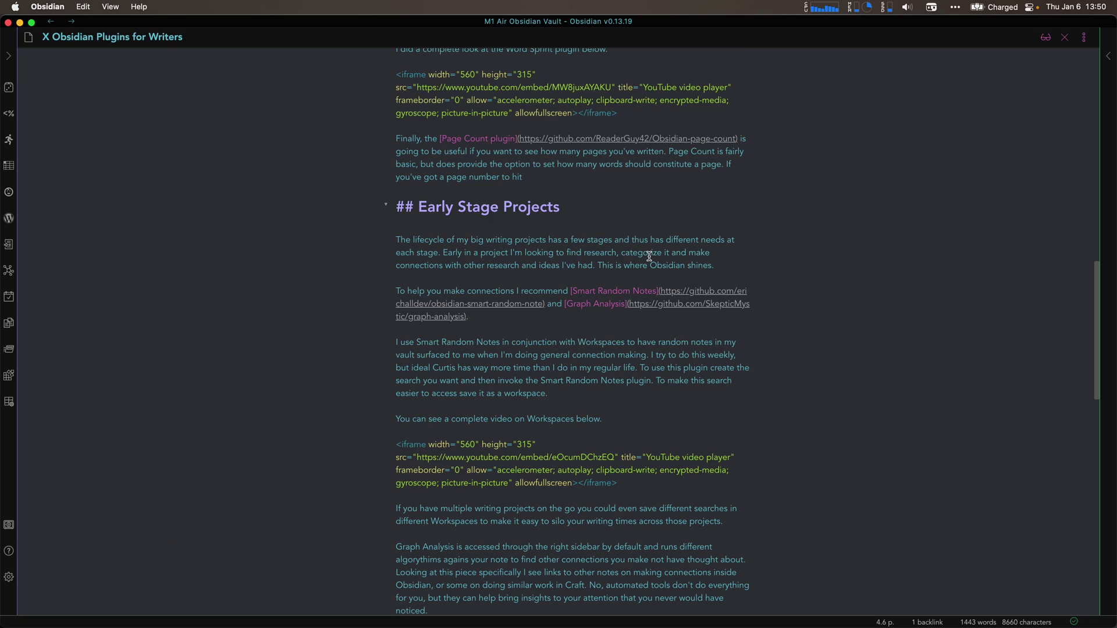
Load the Random Note workspace with 'Workspaces: Load workspace'.
key(super+p)
text(work)
key(Return)
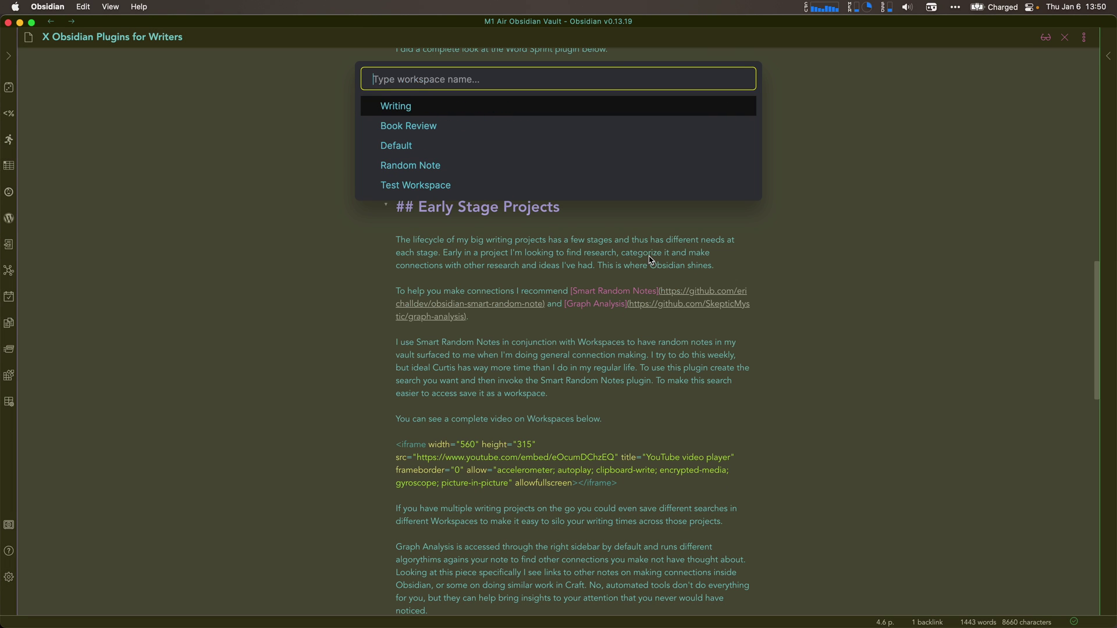
key(Down)
key(Down)
key(Down)
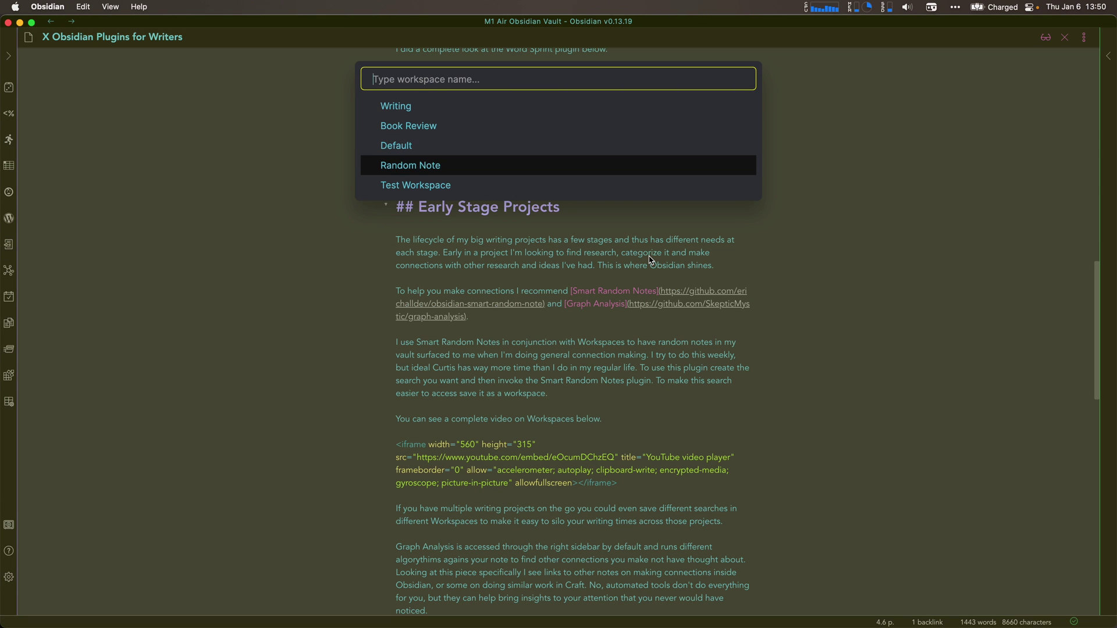
key(Return)
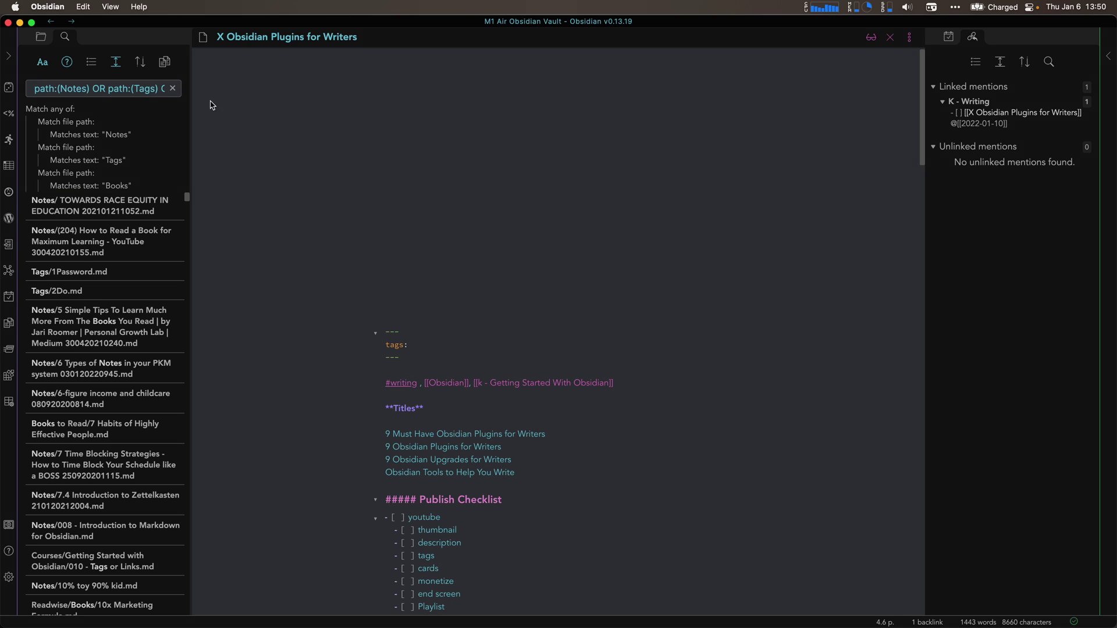
Open random notes from the saved search, tag one #people, then open another.
double_click(115, 90)
click(8, 88)
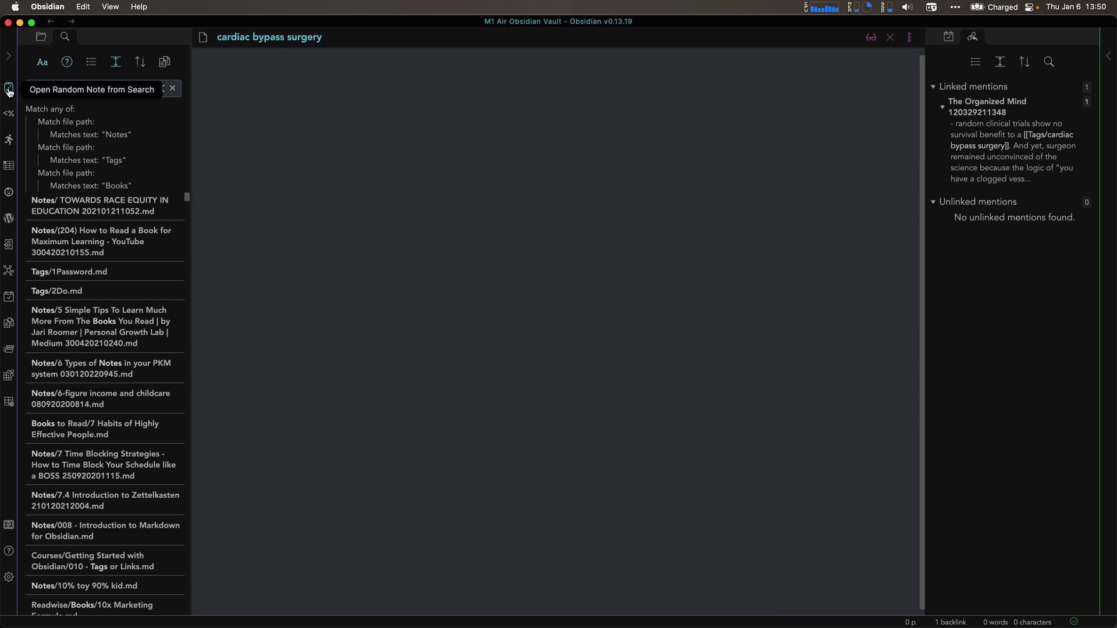
click(9, 89)
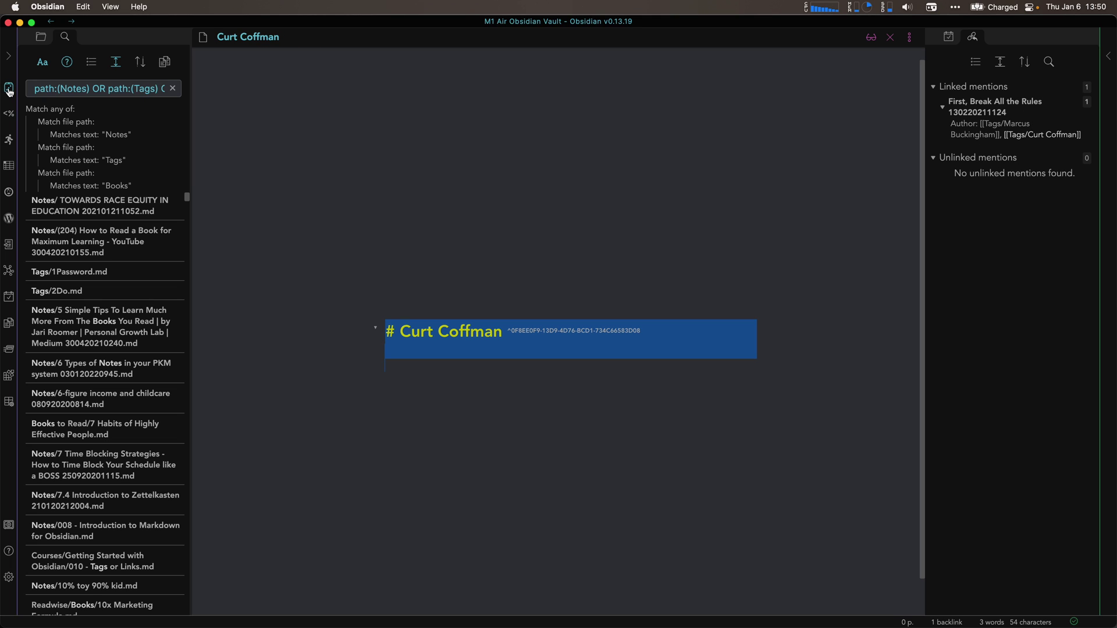
text(#)
text(peo)
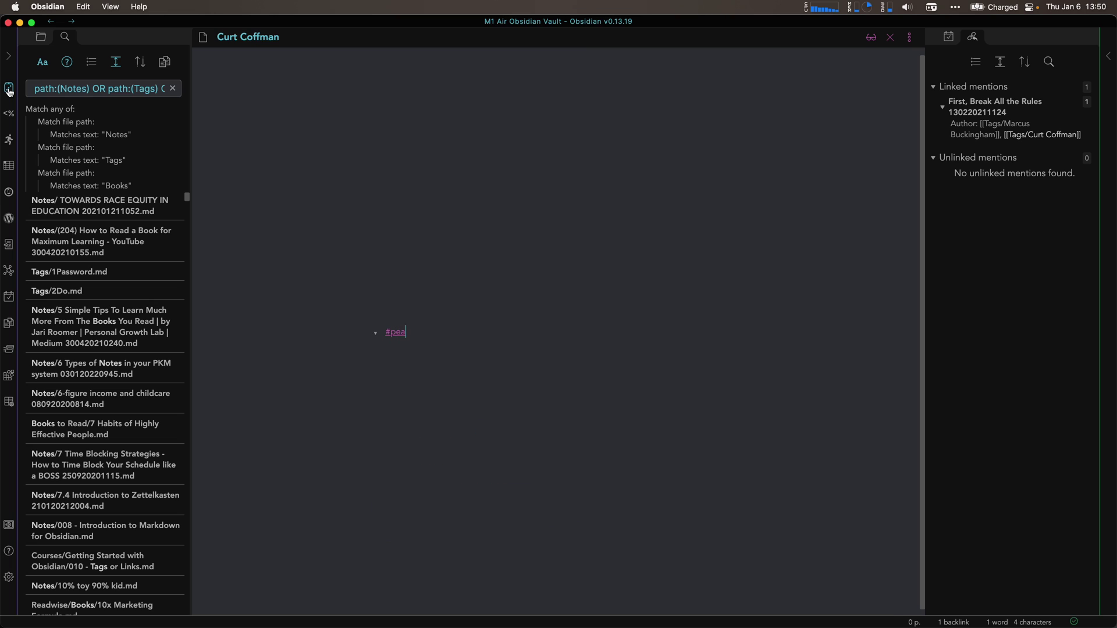
key(BackSpace)
text(r)
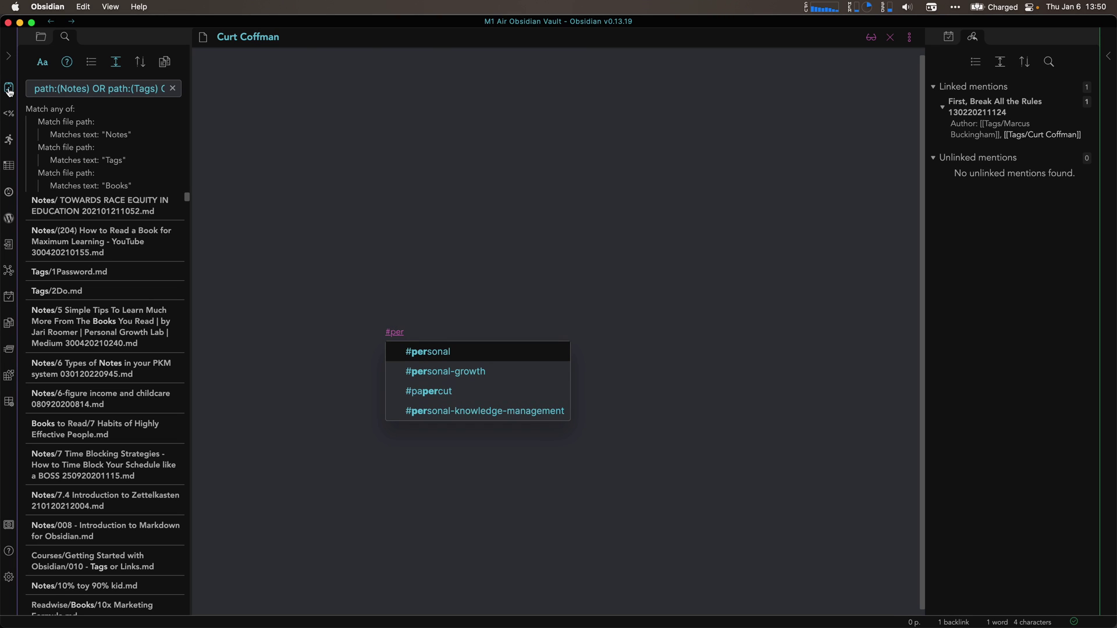
key(BackSpace)
text(ople)
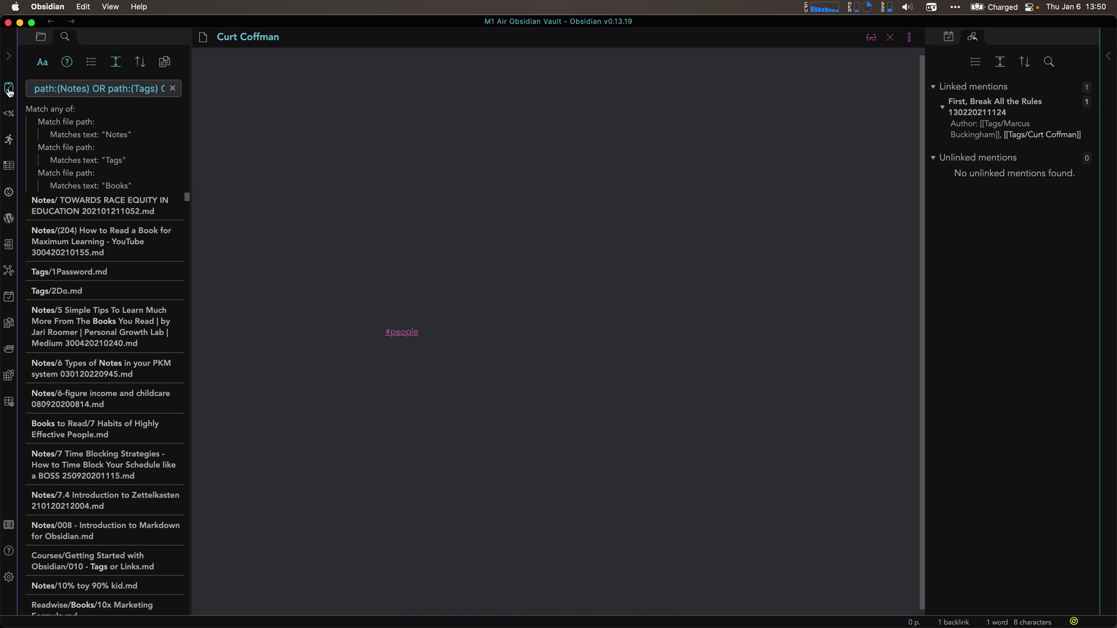
click(9, 88)
scroll(411, 315, down, 3)
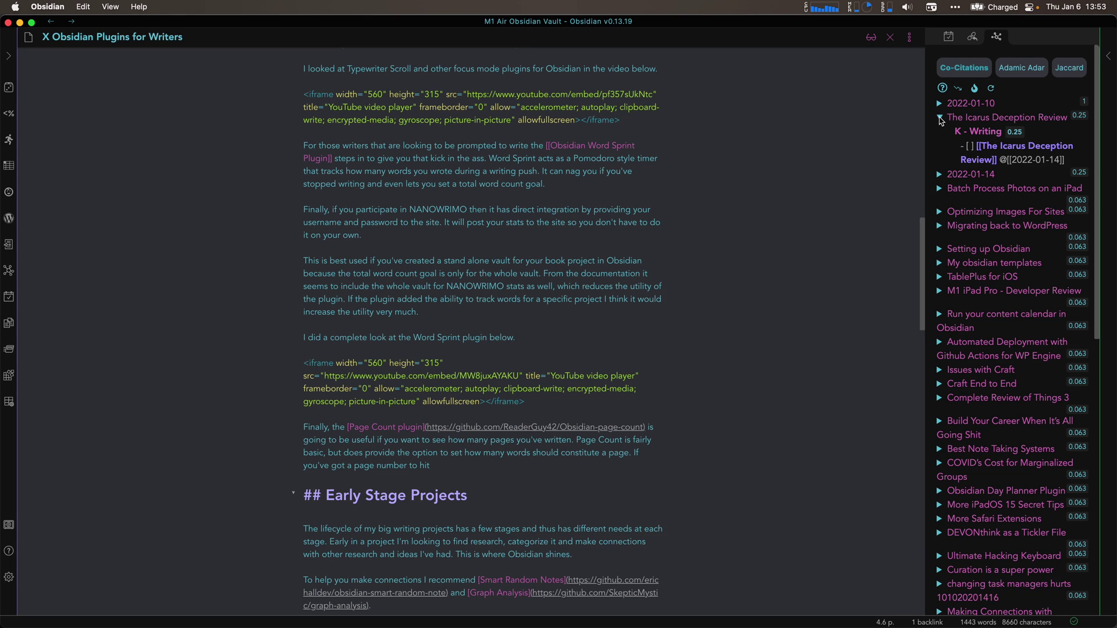
Browse the Co-Citation entries, then view Adamic Adar and finally Jaccard similarity scores.
click(940, 119)
click(939, 146)
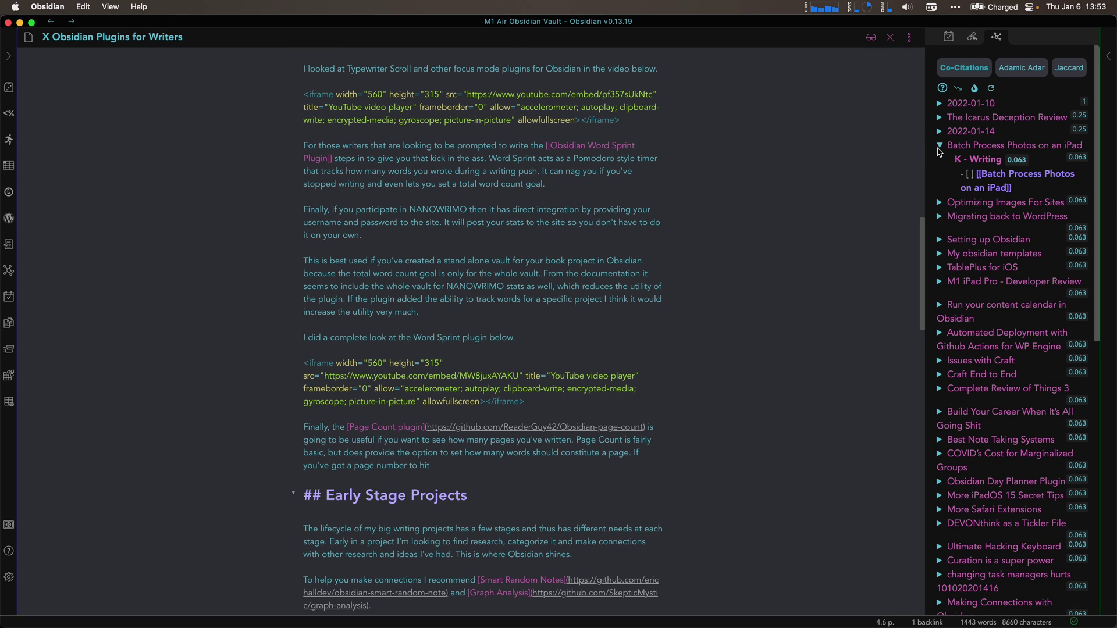
click(940, 148)
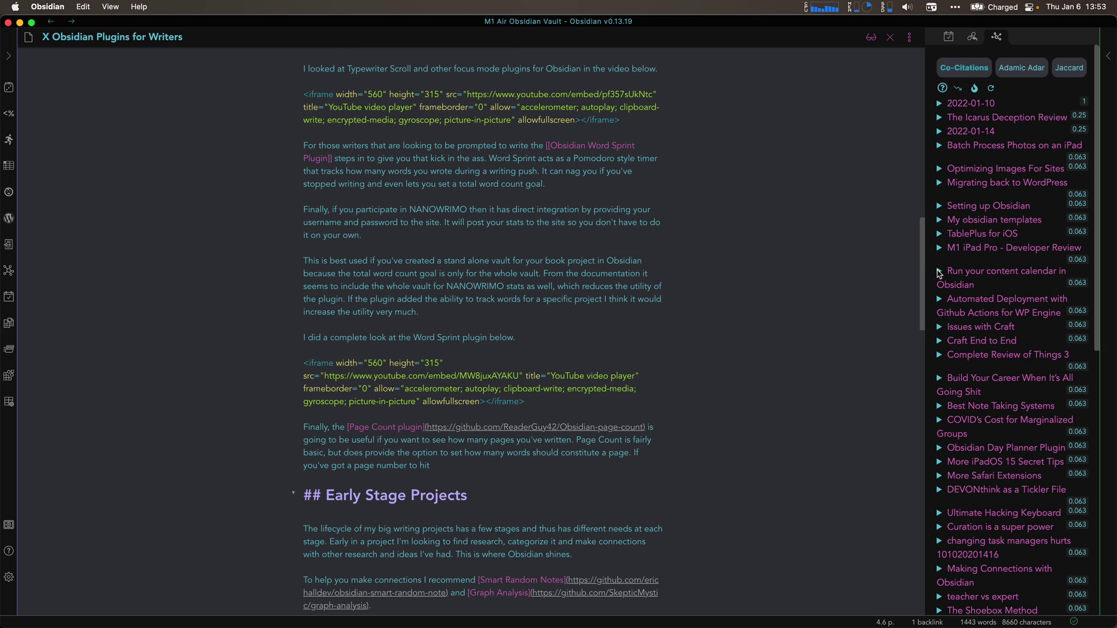
click(940, 272)
click(940, 271)
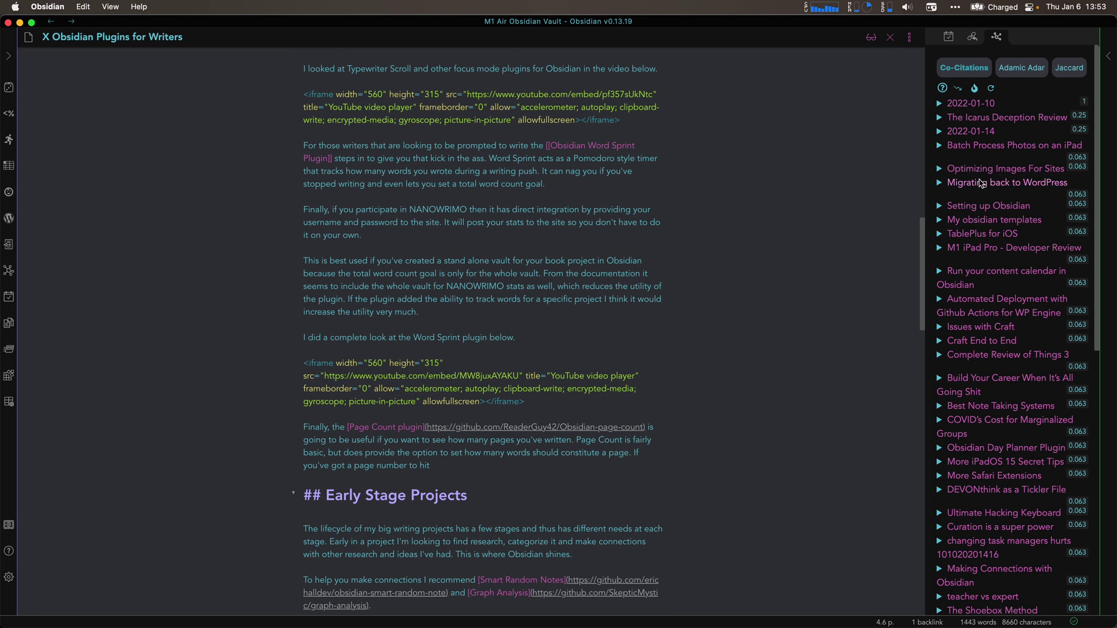
click(1014, 62)
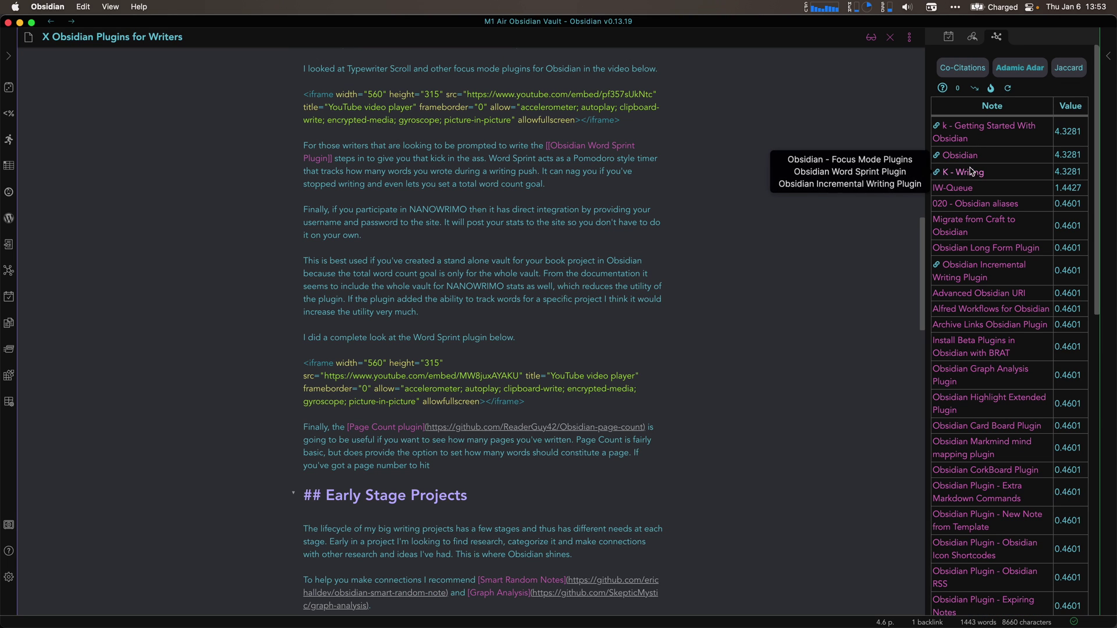
click(1058, 73)
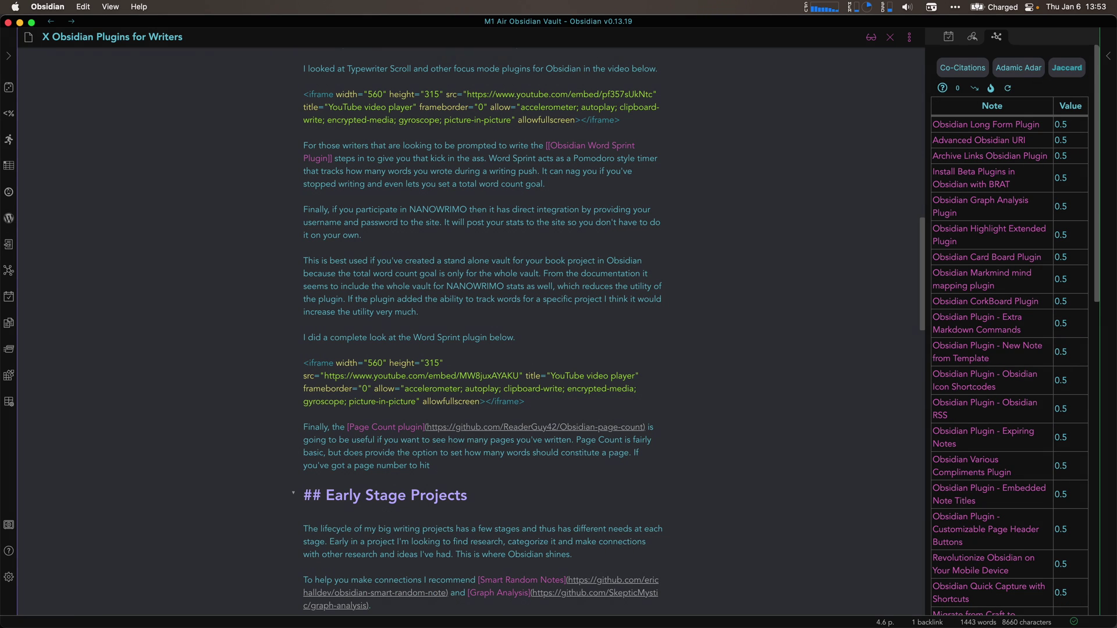
In the file explorer collapse Inbox, expand Long Form, and open the Community project.
click(8, 56)
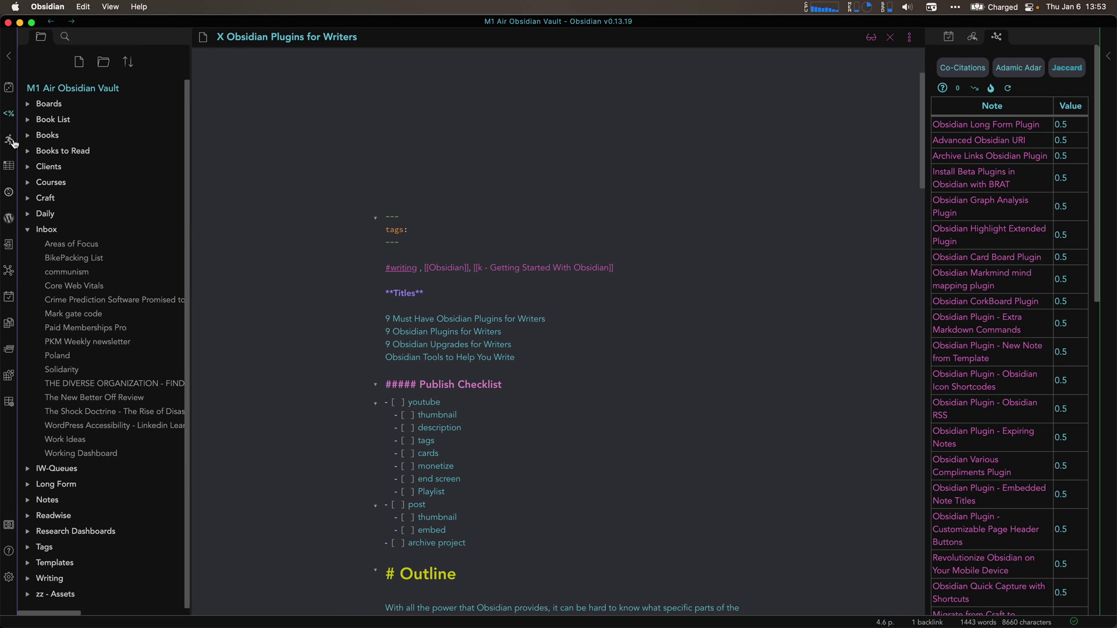
click(26, 231)
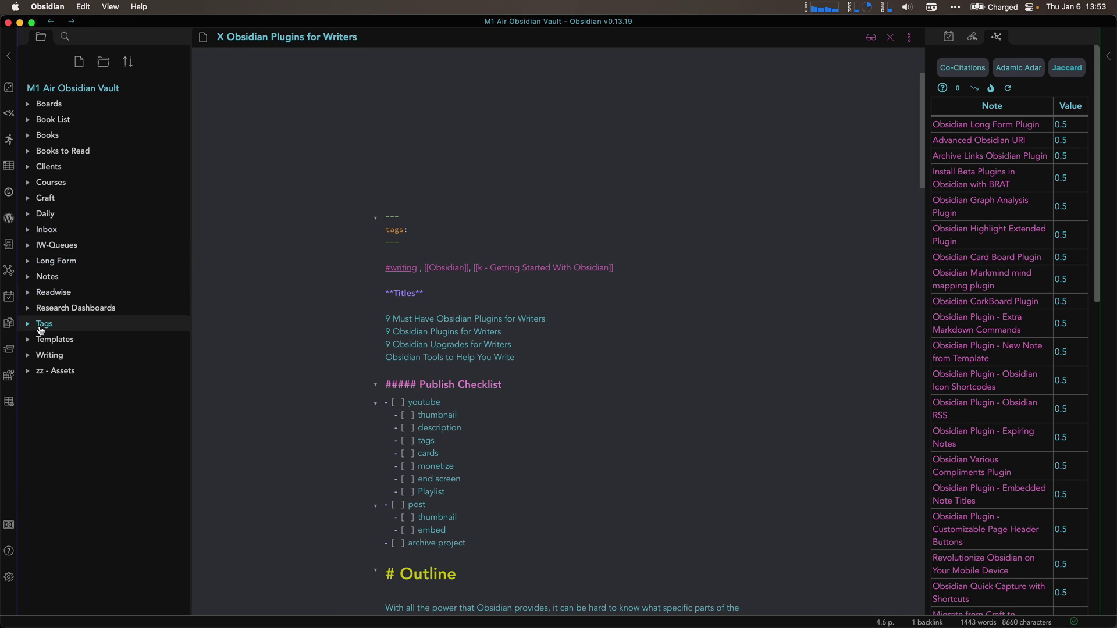
click(32, 260)
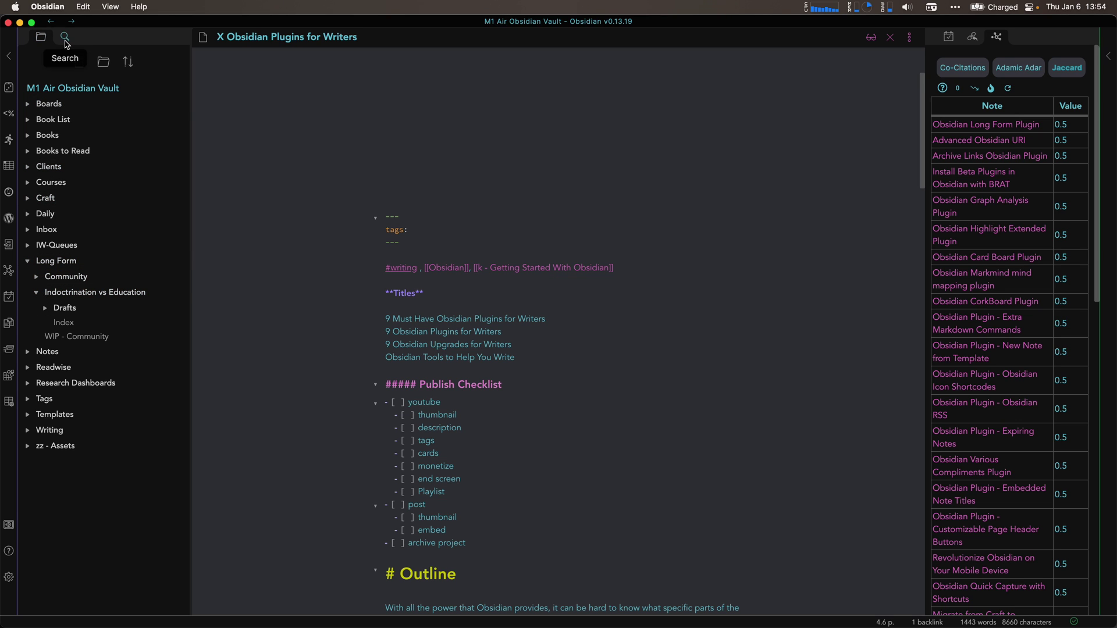
click(50, 298)
click(50, 297)
click(36, 294)
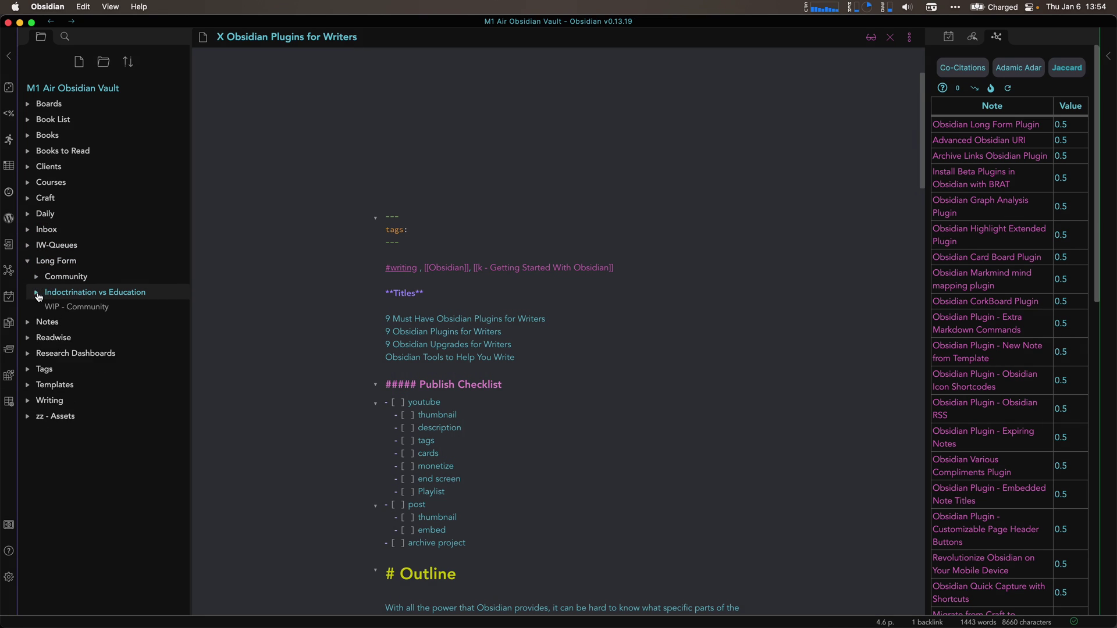
click(35, 140)
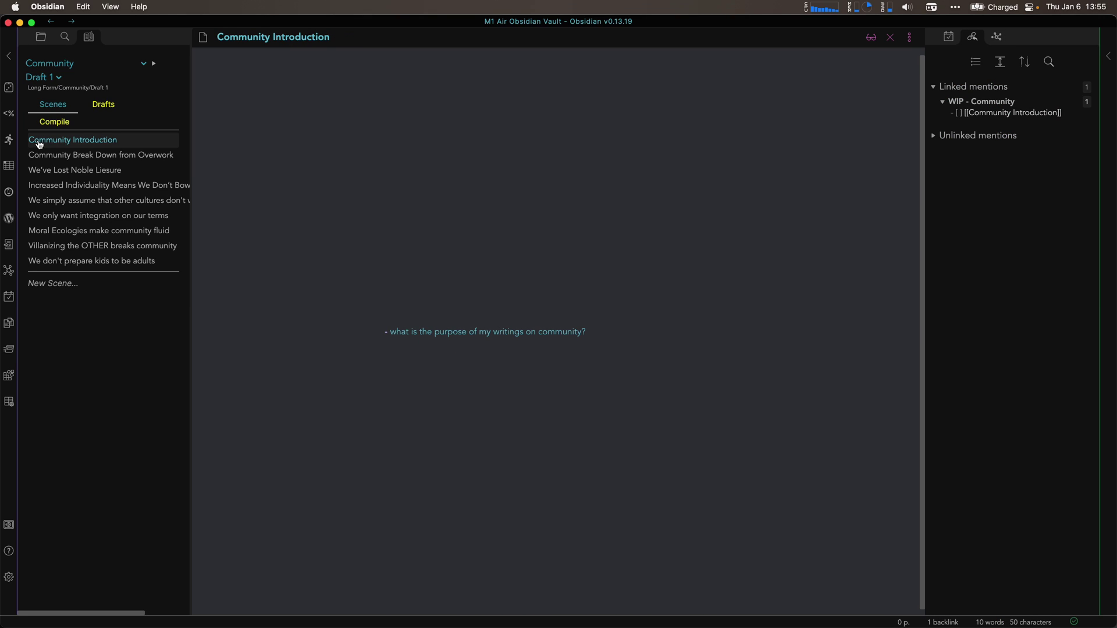
Add the bullet 'why am I writing this book about building a strong community?'.
click(592, 330)
key(BackSpace)
key(Return)
text(why am I writing this book about building a strong community?)
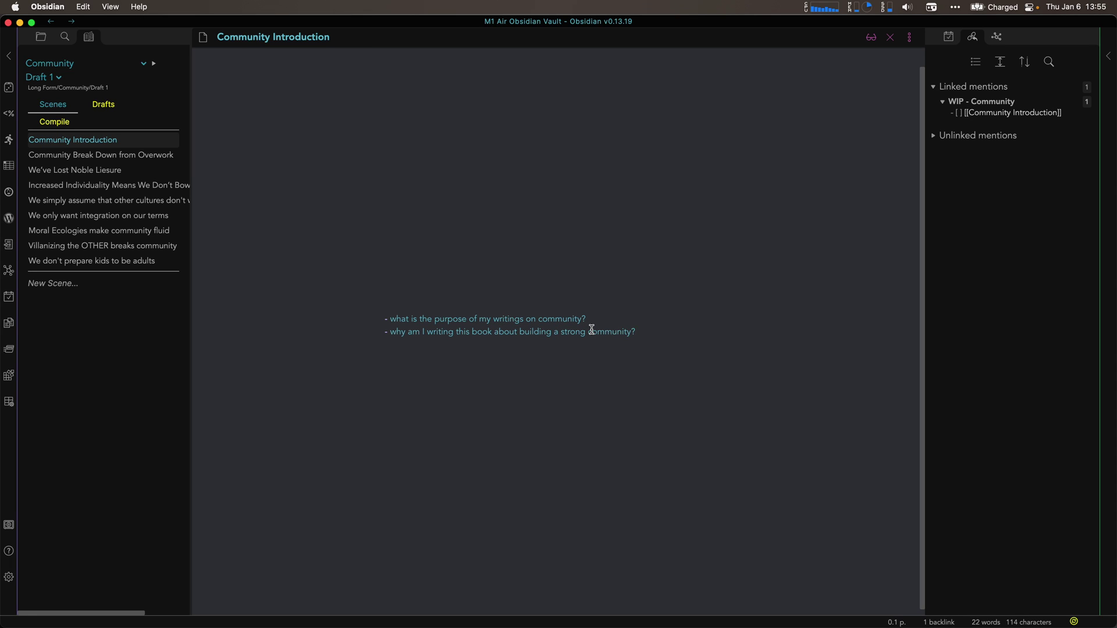
Open the Community Break Down from Overwork scene.
click(165, 158)
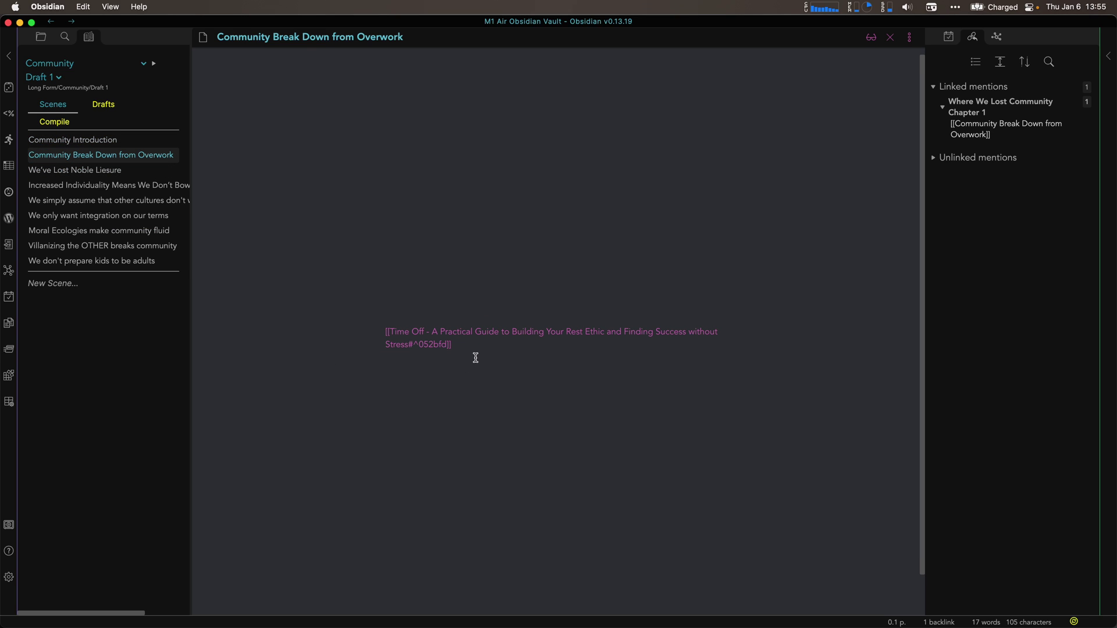
key(super+p)
text(spli)
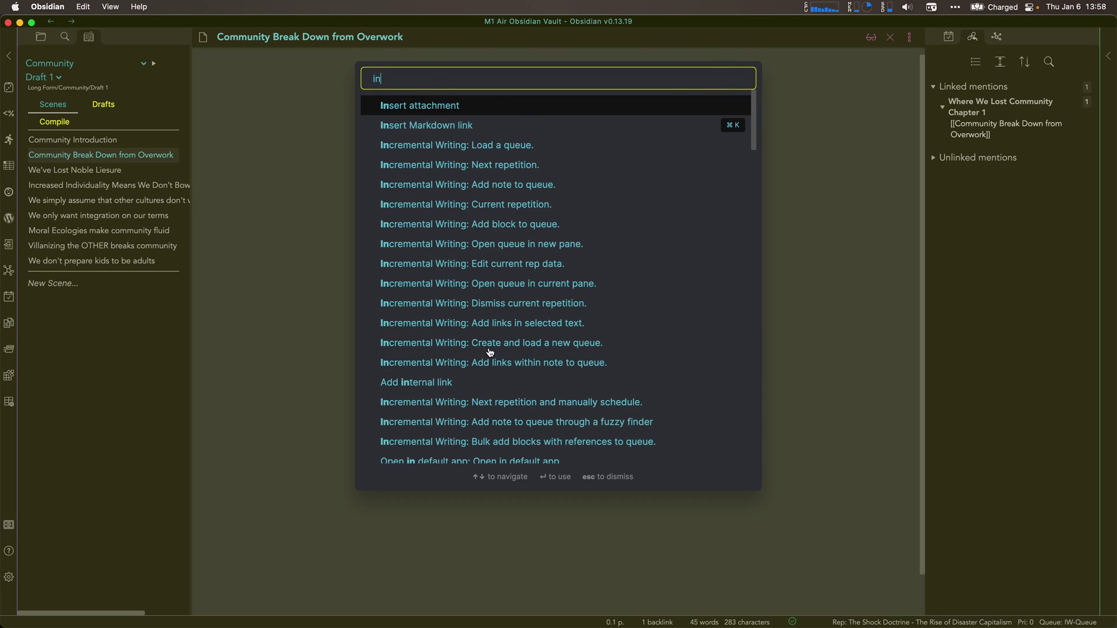
Run 'Incremental Writing: Create and load a new queue' and name the queue 'community'.
text(cr)
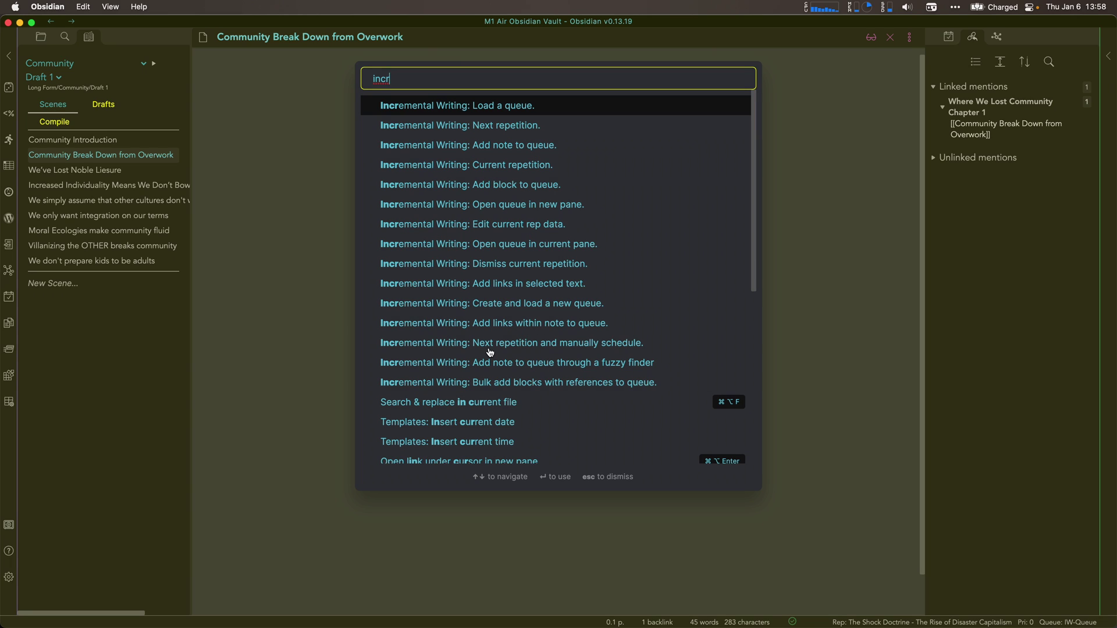
text(ementwal)
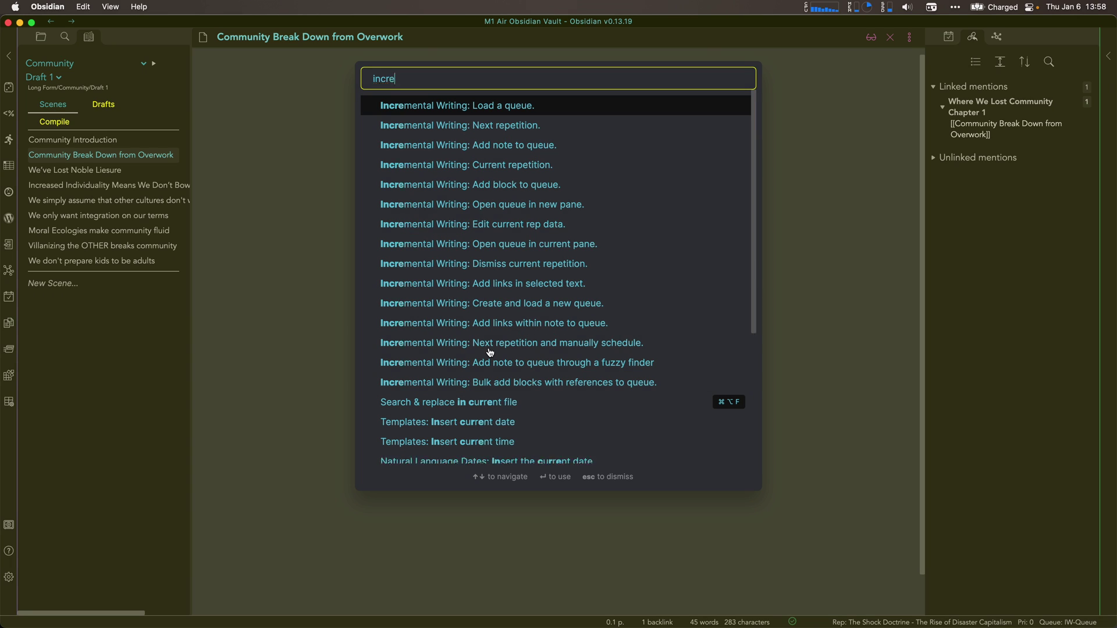
key(BackSpace)
key(BackSpace)
key(BackSpace)
text(al)
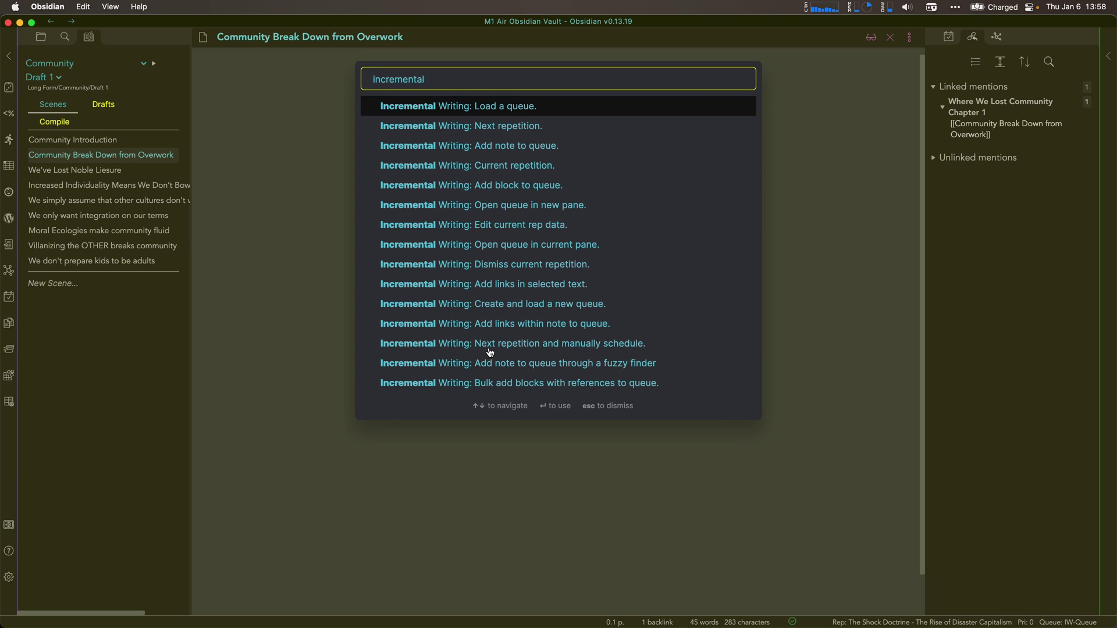
key(Down)
key(Down)
key(Down)
key(Down)
key(Down)
key(Down)
key(Down)
key(Down)
key(Down)
key(Down)
key(Down)
key(Up)
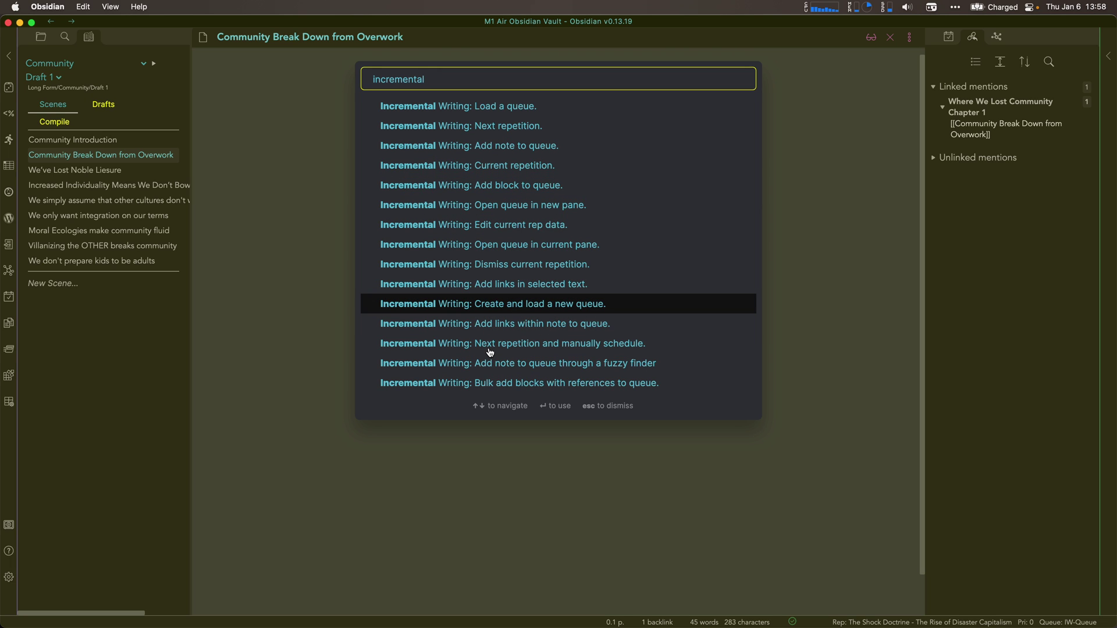
key(Return)
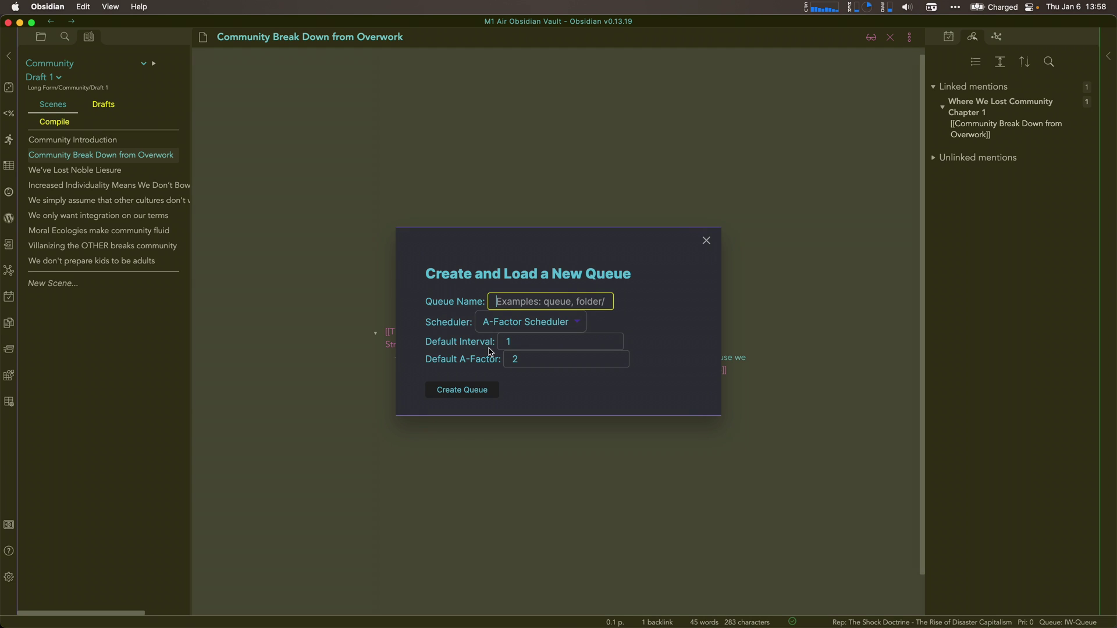
text(community)
click(487, 394)
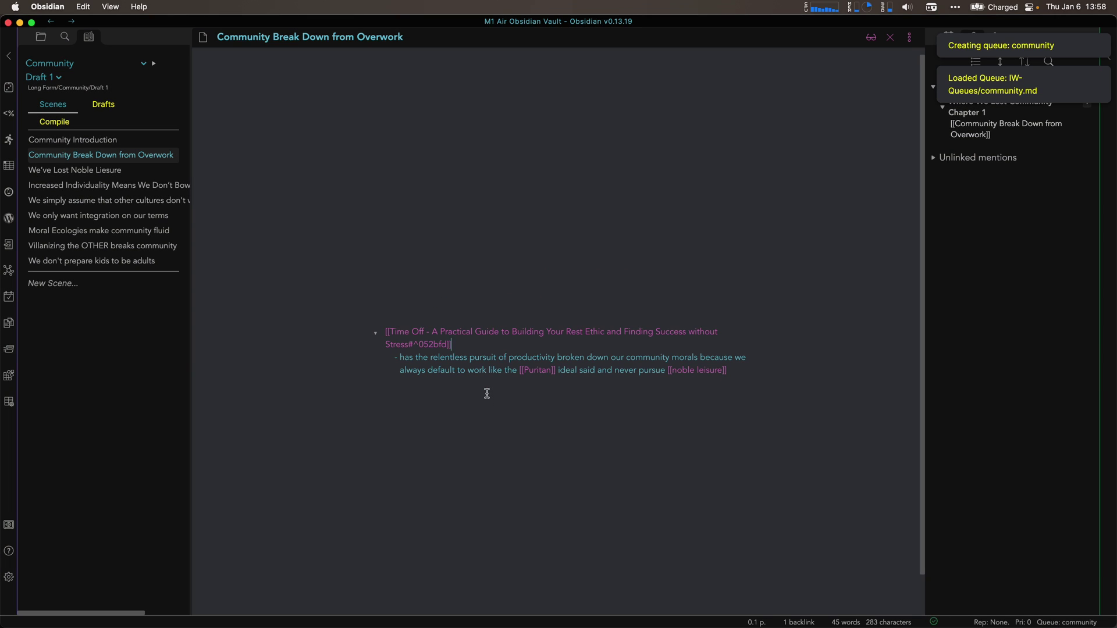
Add the current scene to the community queue with 'Incremental Writing: Add note to queue'.
key(cmd+p)
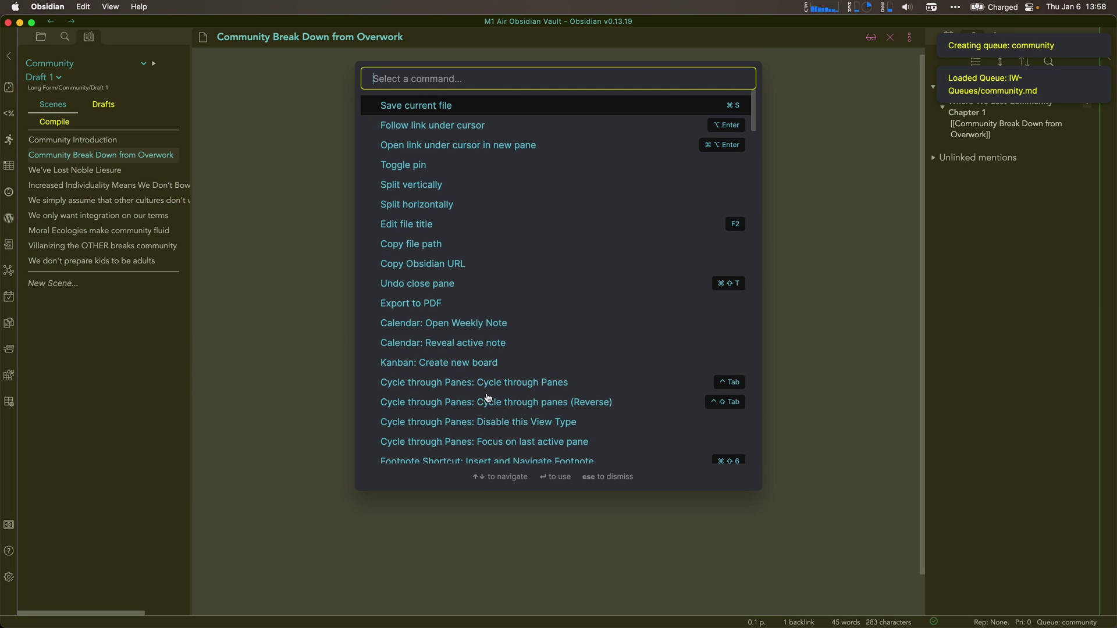
text(increment)
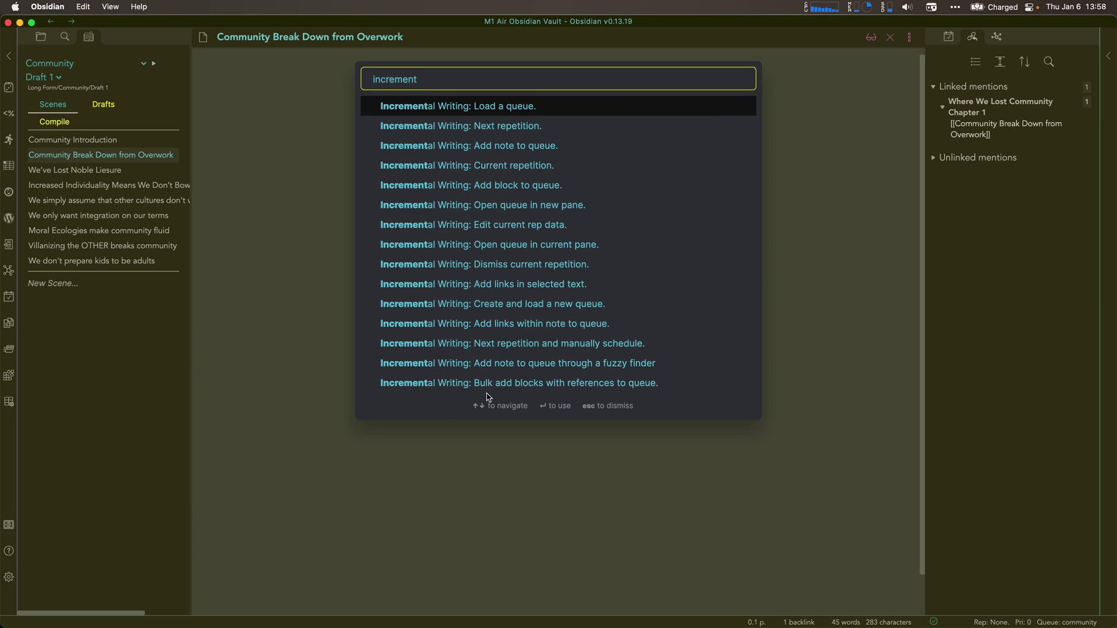
key(Down)
key(Down)
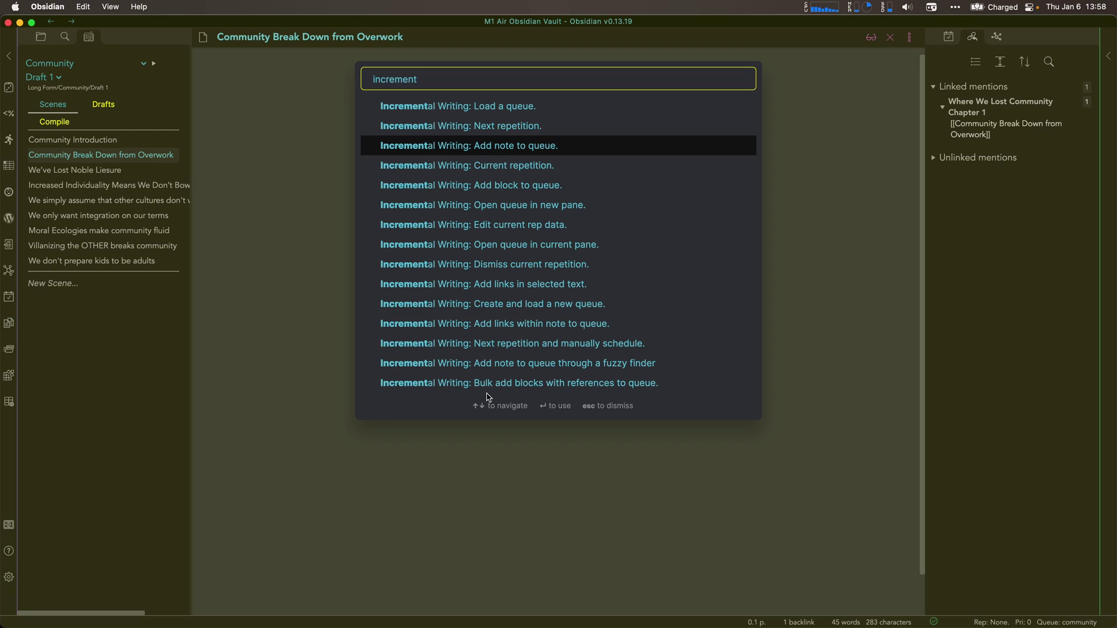
key(Return)
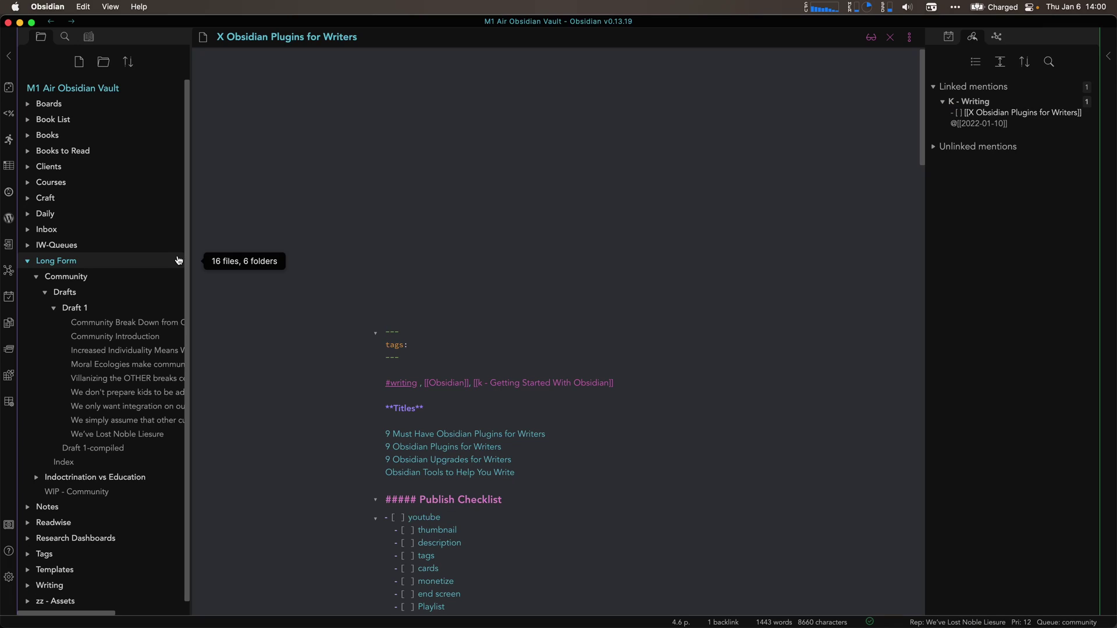
Open the WIP - Community kanban board as markdown.
click(63, 493)
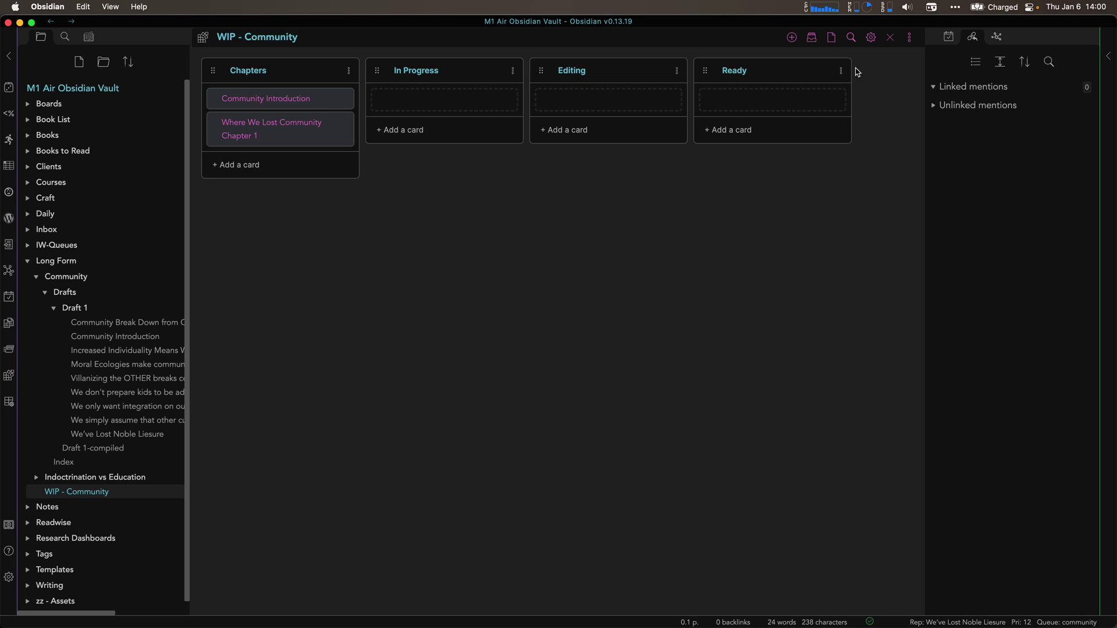
click(909, 41)
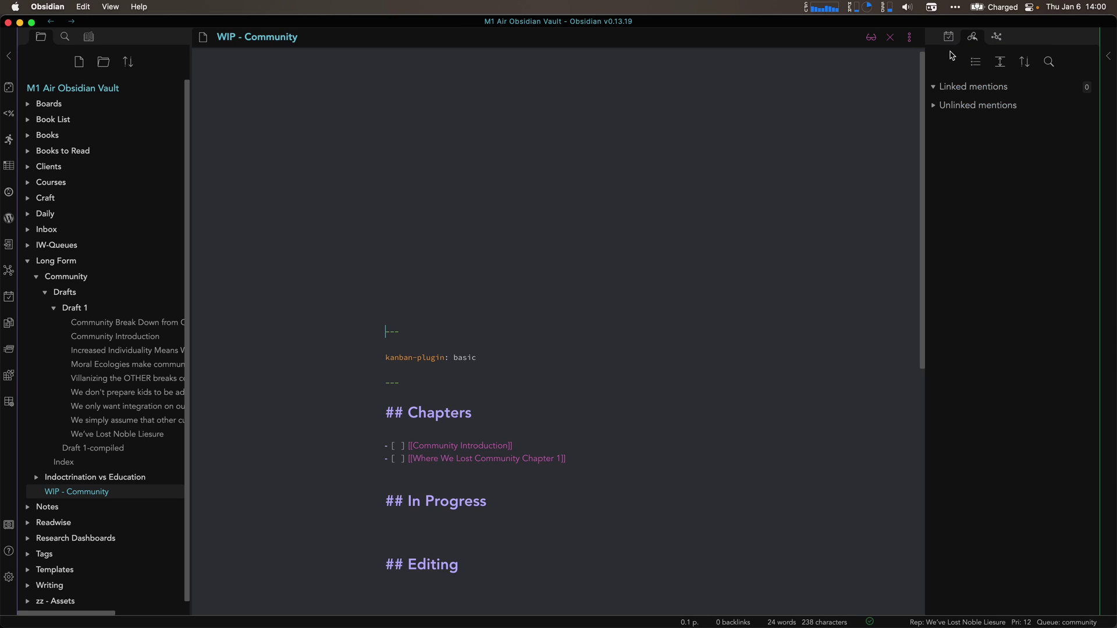
click(952, 55)
scroll(627, 384, down, 2)
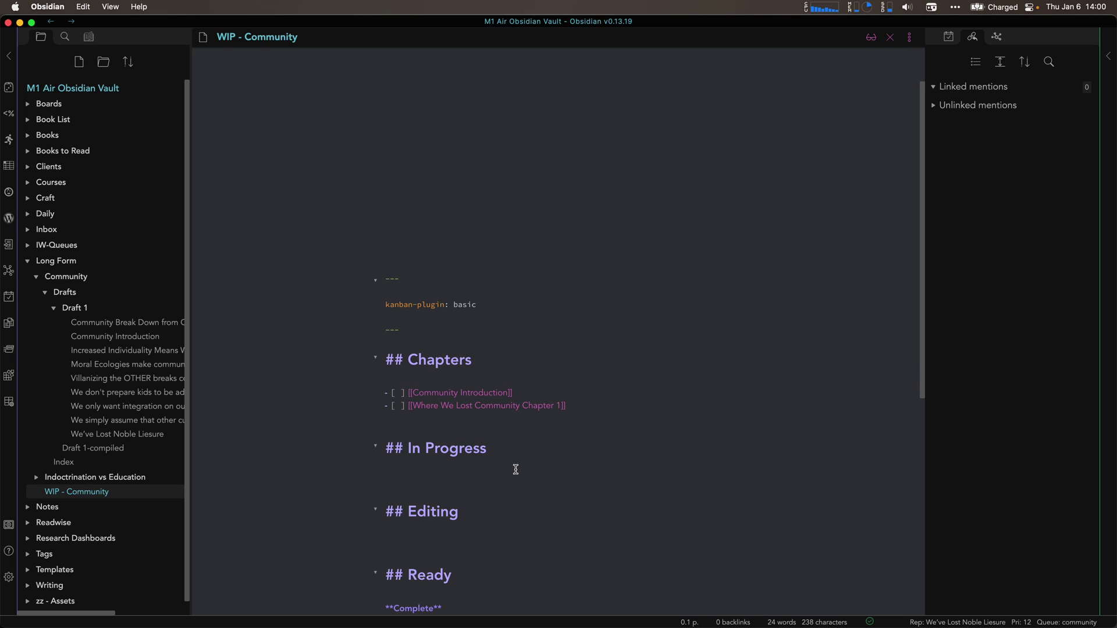
Rename the 'In Progress' heading to '1st Draft' and add a '## 2nd Draft' heading below.
click(514, 450)
double_click(513, 449)
key(alt+shift+Left)
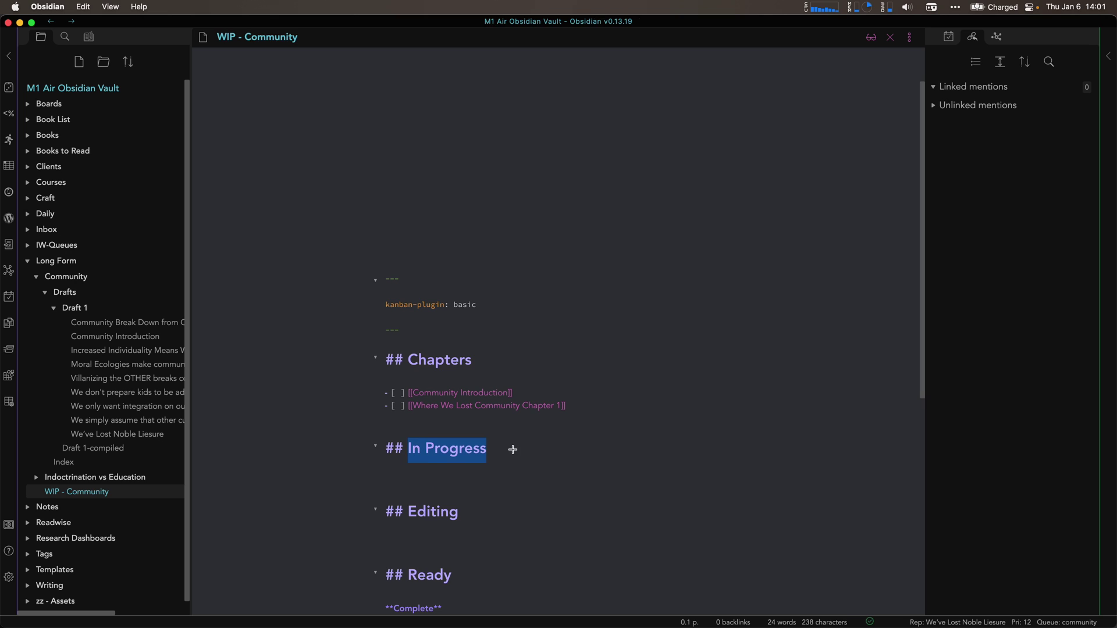
text(1st Draft)
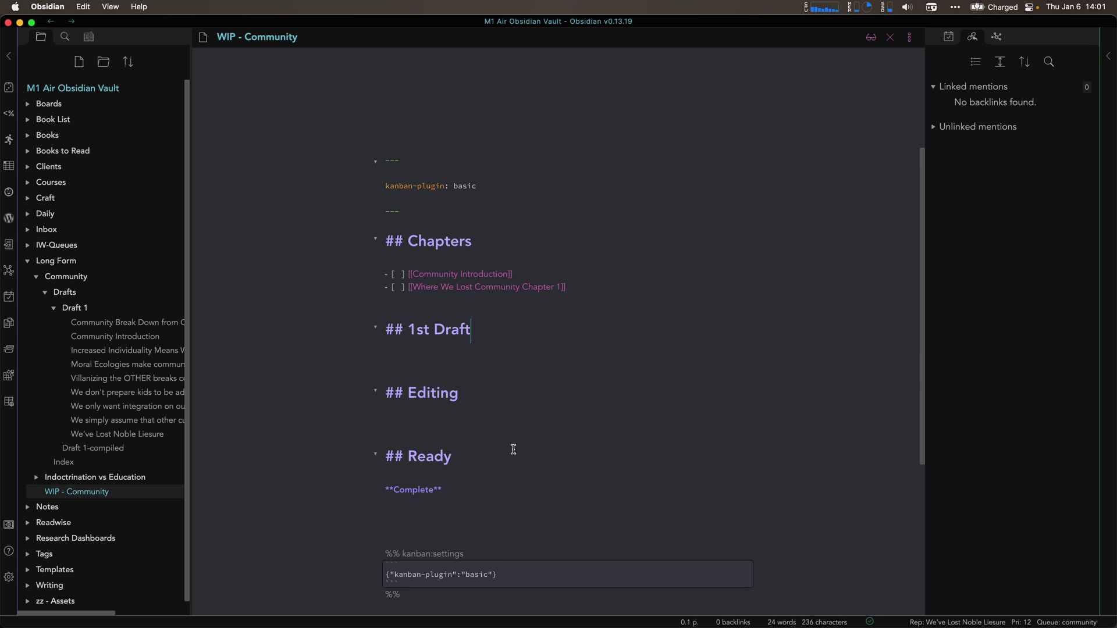
key(Return)
key(Return)
text(## )
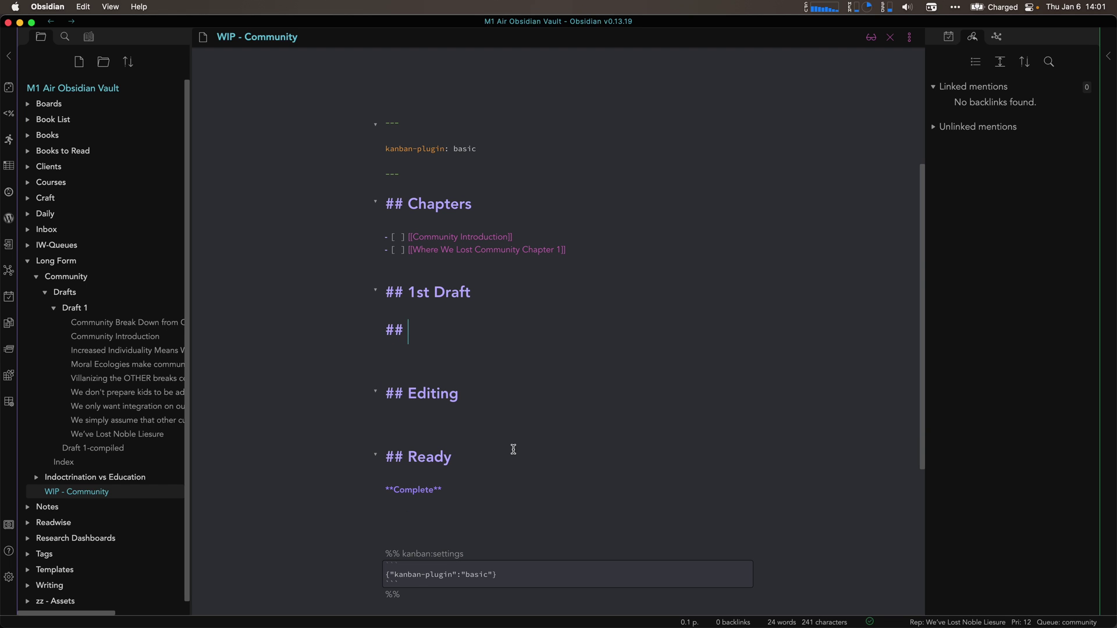
text(2nd Draft)
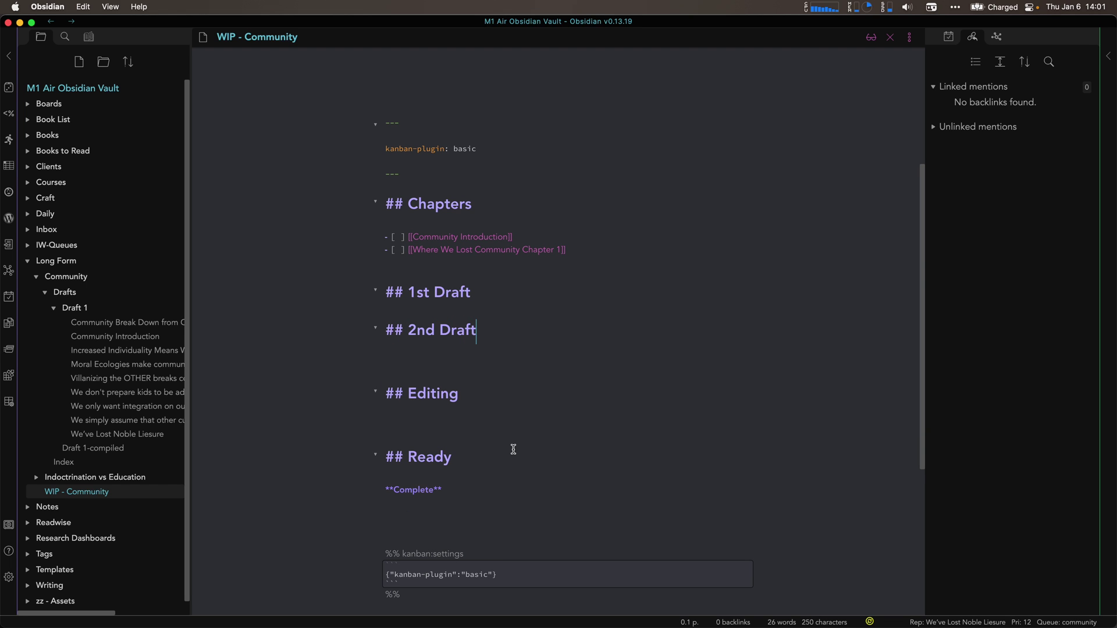